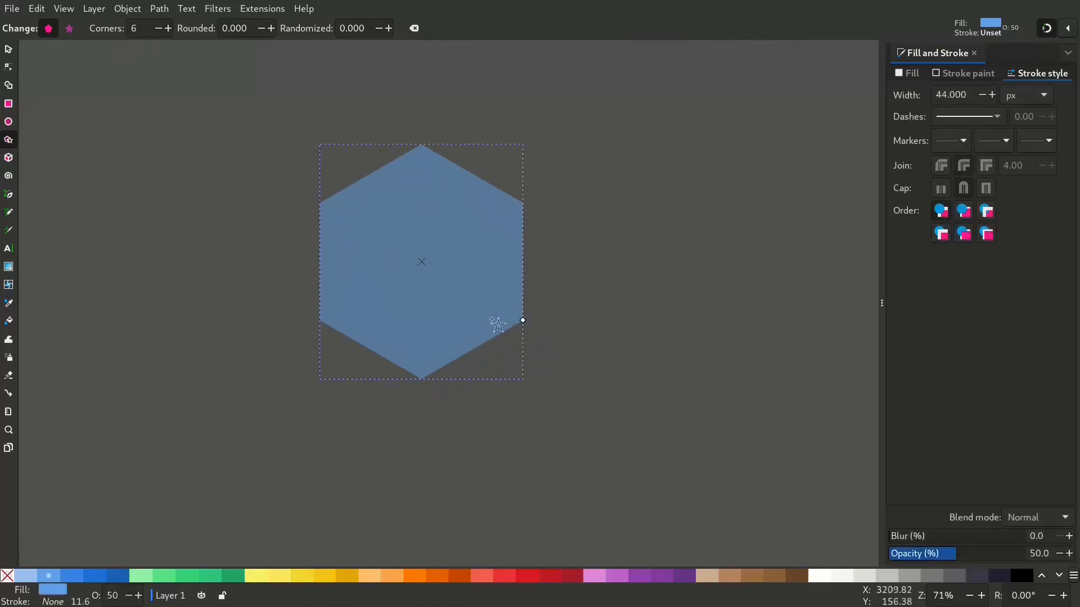
Reposition the hexagon slightly, remove its fill and give it a flat black stroke.
key(s)
drag(429, 280, 453, 305)
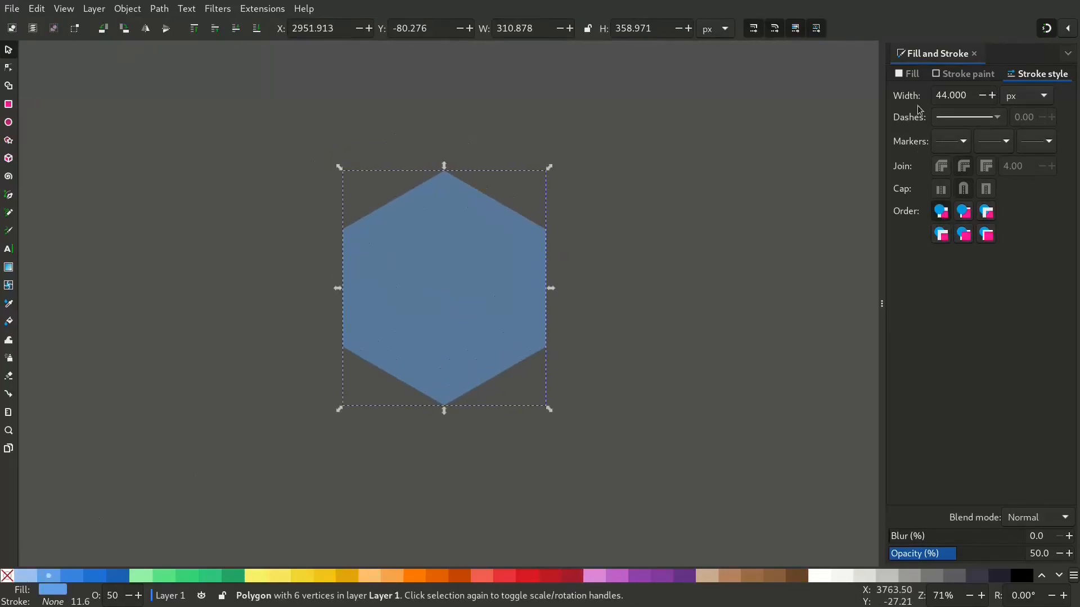
click(909, 72)
click(898, 93)
click(963, 74)
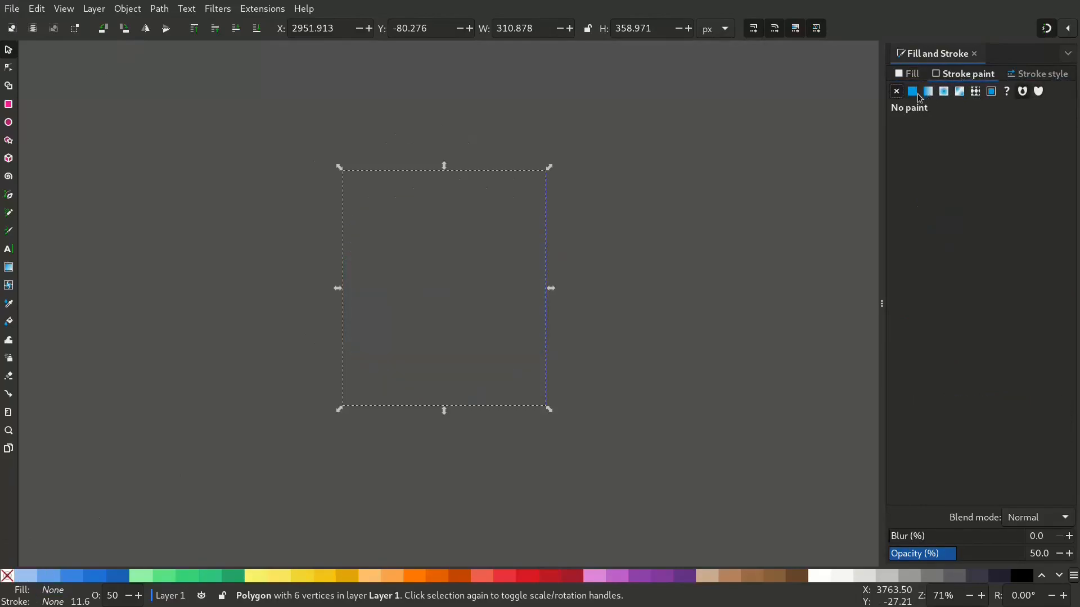
click(913, 91)
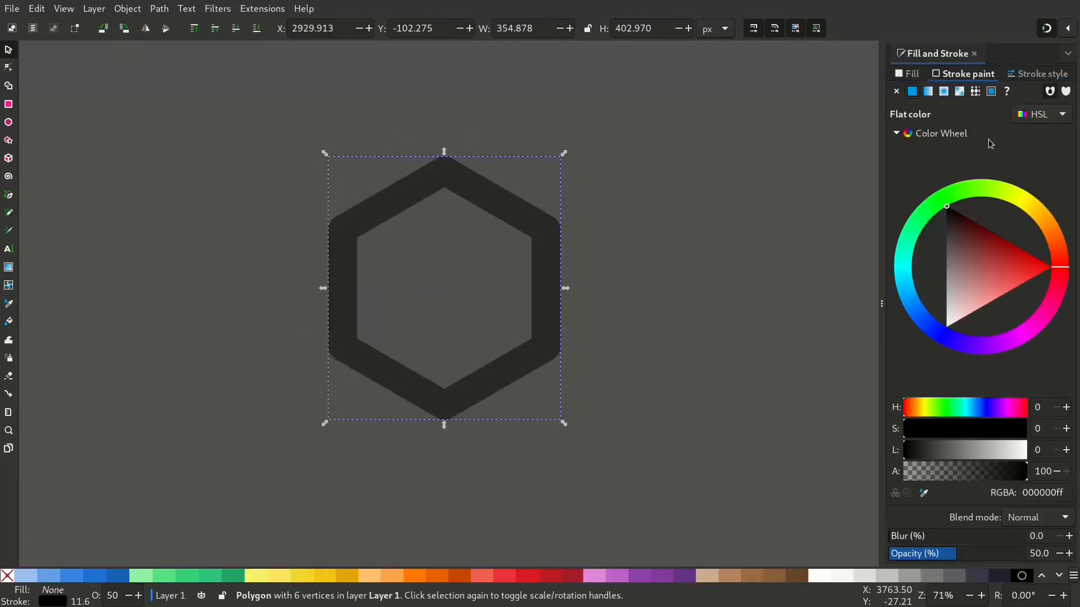
Shrink the hexagon to about 188 × 211 px overall and set its stroke width to 30 px.
click(1014, 80)
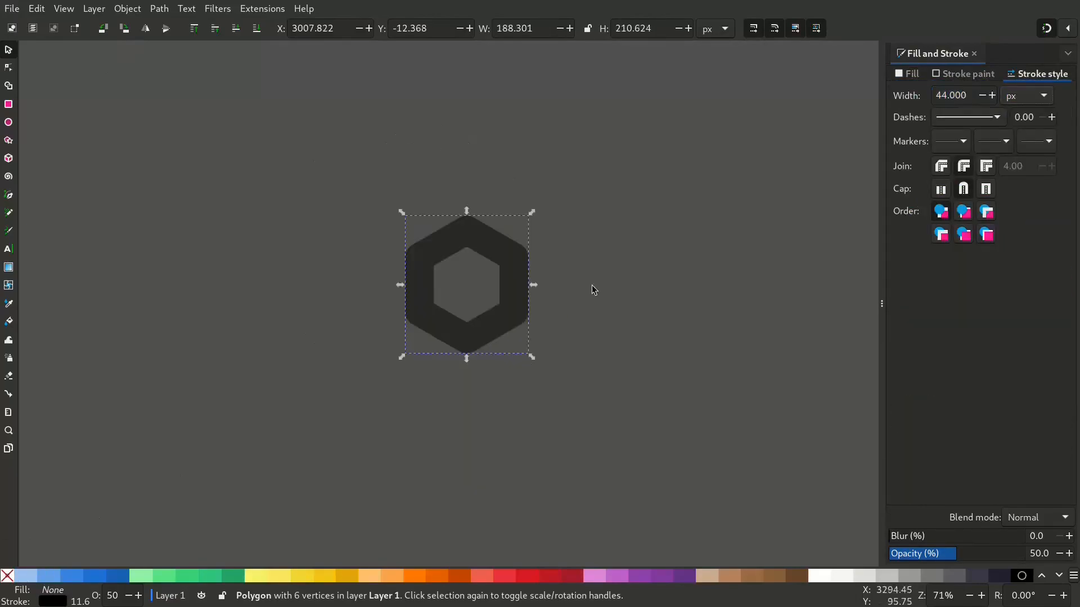
click(593, 292)
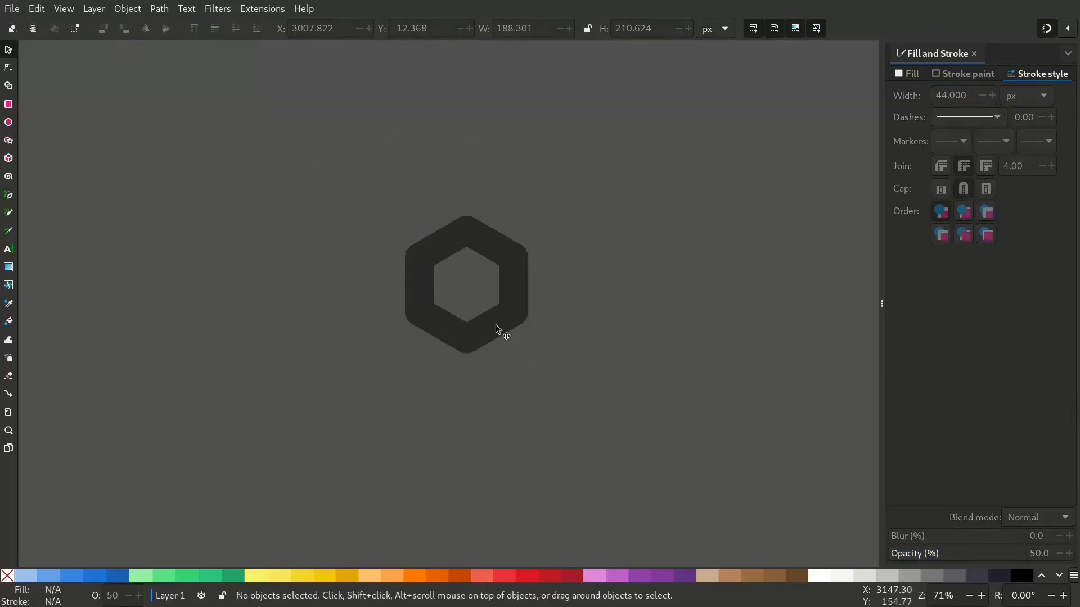
click(495, 326)
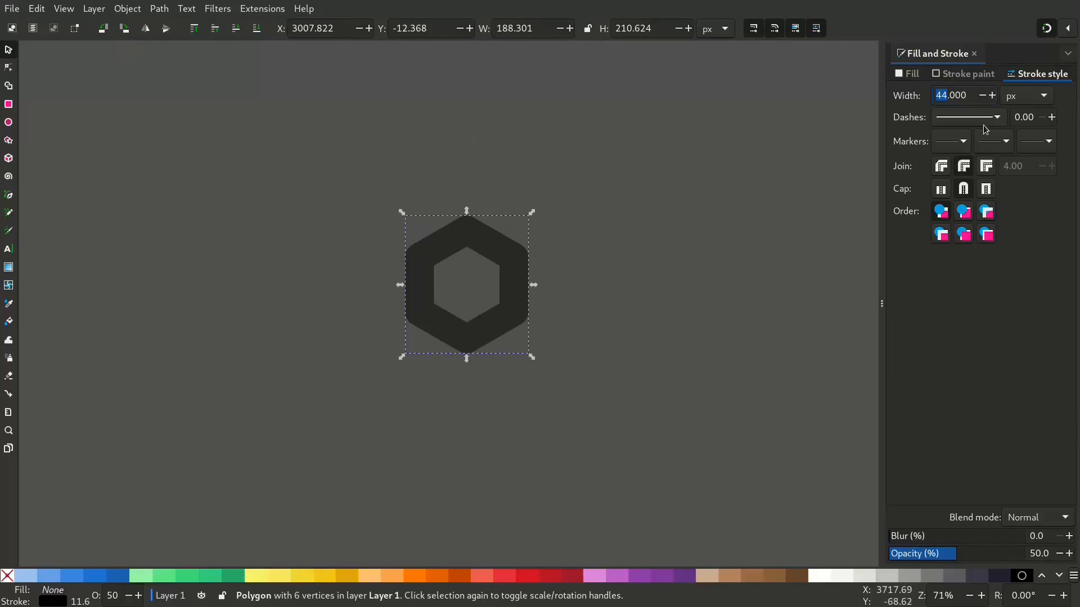
key(Return)
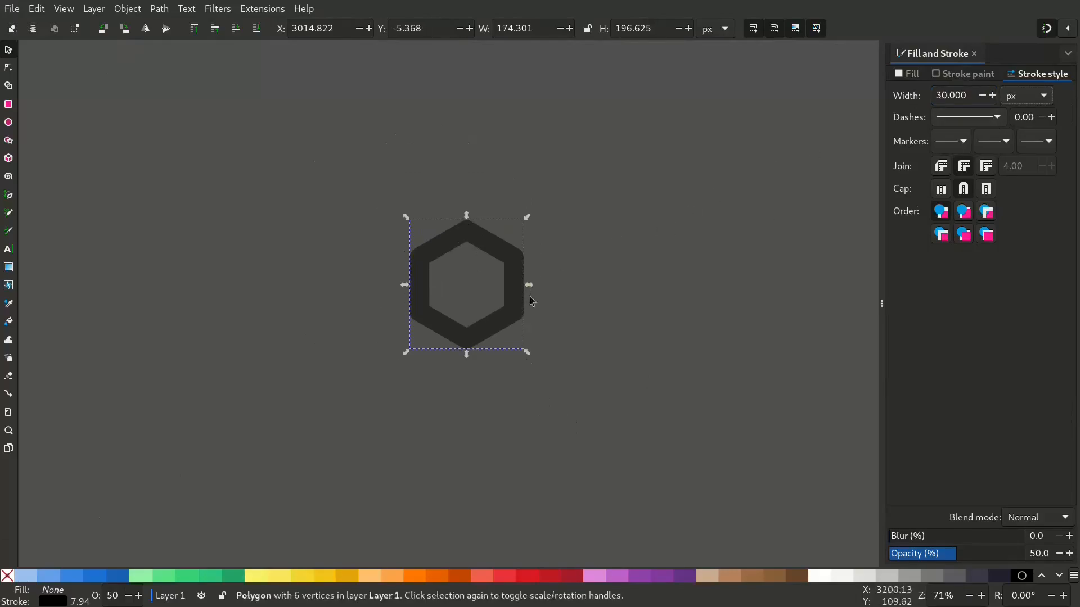
Duplicate the hexagon repeatedly and snap the copies edge to edge into a seven-cell honeycomb around the original.
click(485, 335)
key(ctrl+d)
drag(454, 337, 548, 336)
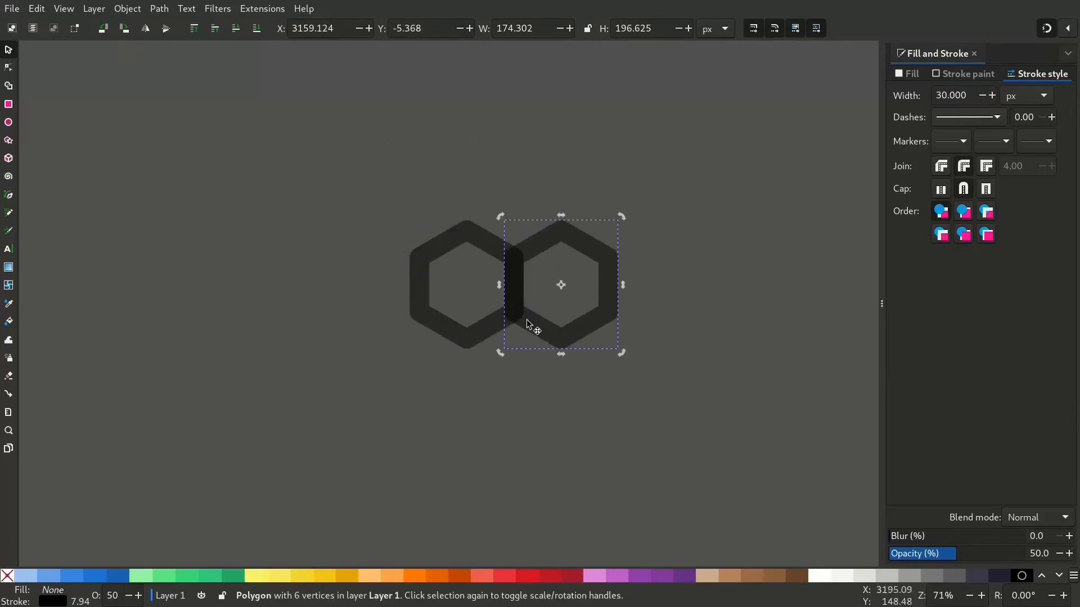
drag(513, 304, 488, 232)
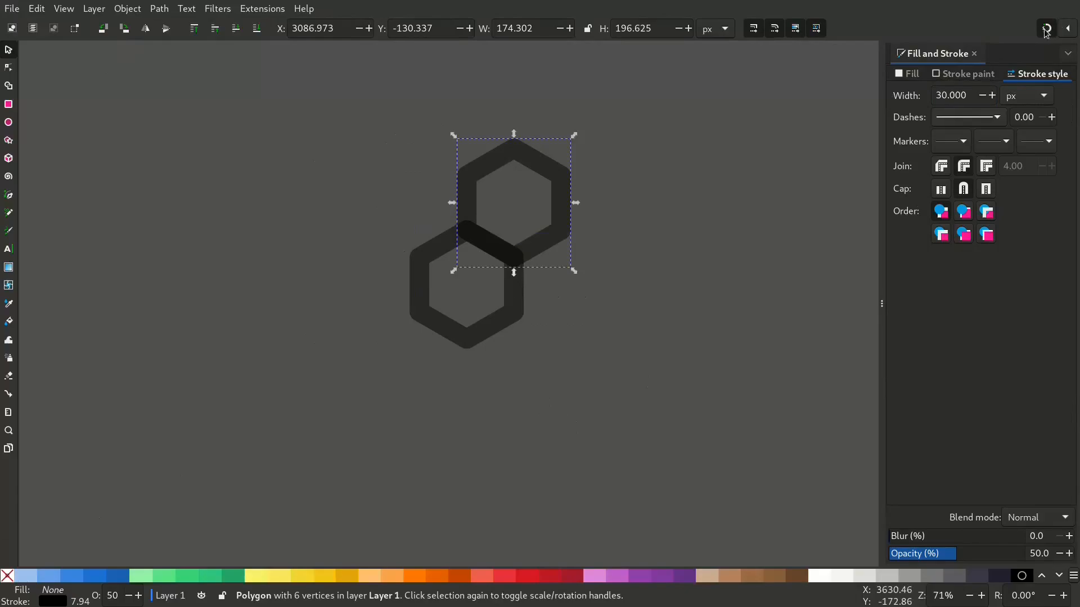
click(554, 239)
key(ctrl+d)
drag(546, 238, 553, 368)
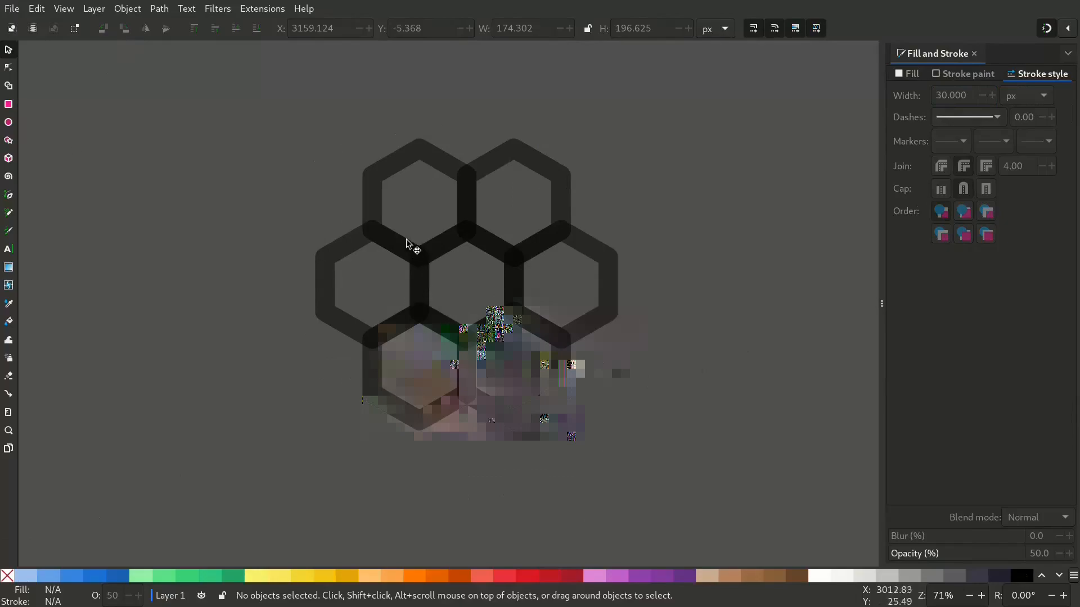
Enable snapping to object midpoints and draw a rectangle from the upper-left hexagon's centre to the lower-right hexagon's centre, about 144 × 250 px.
click(9, 107)
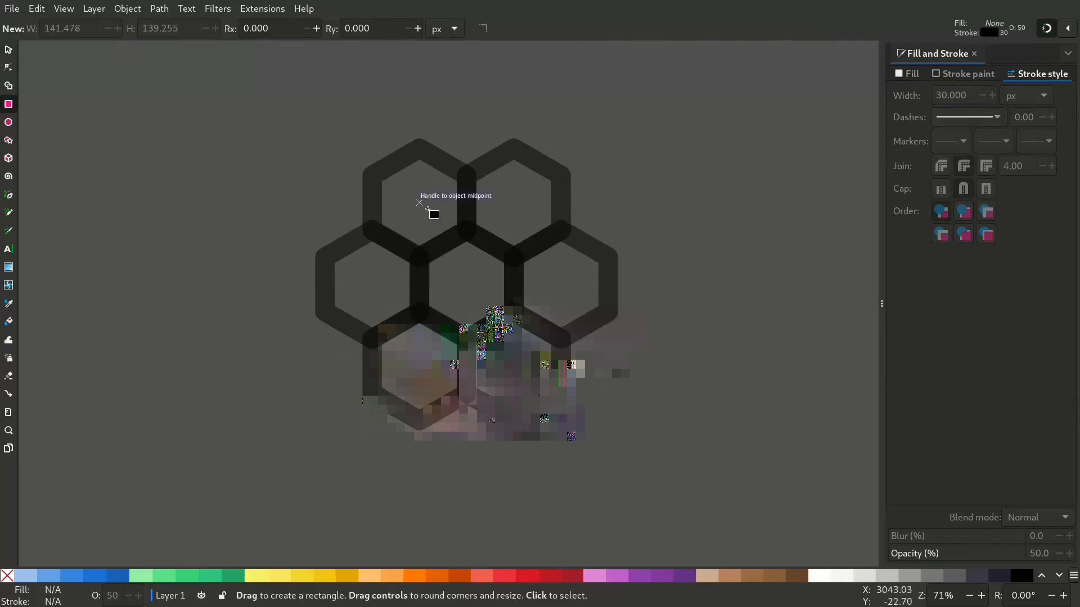
mouse_move(1047, 25)
click(979, 127)
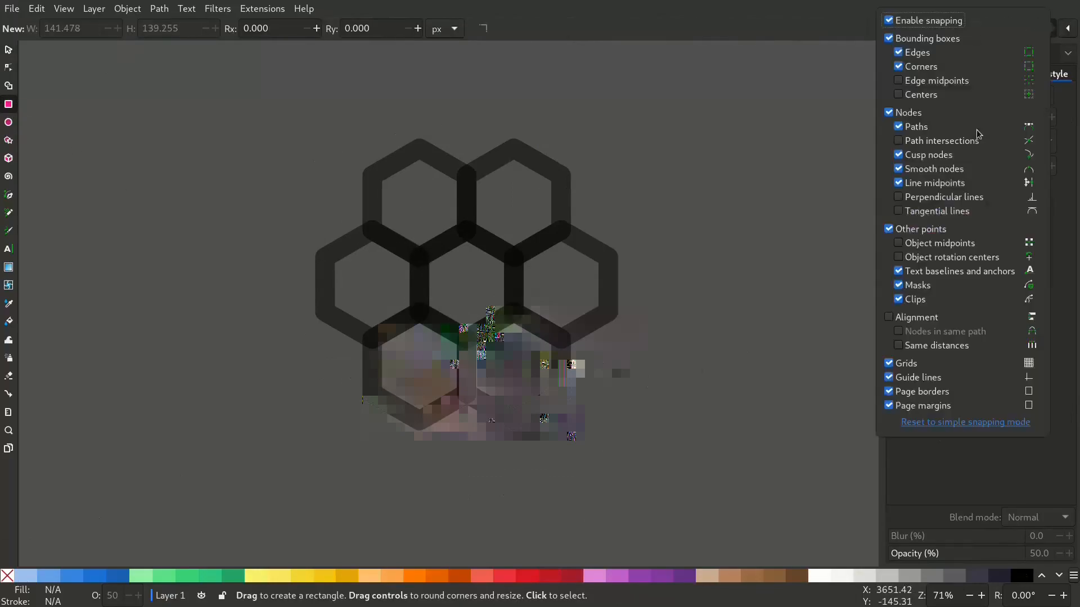
click(898, 243)
mouse_move(411, 194)
mouse_down()
mouse_move(552, 321)
mouse_move(522, 365)
mouse_up()
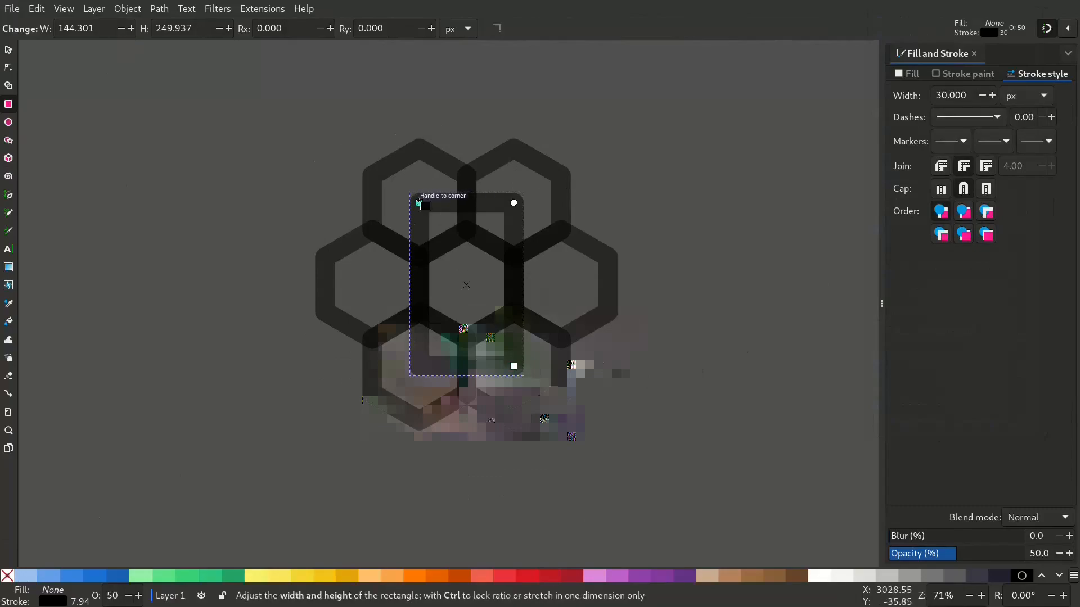
Fill the rectangle with dark blue and remove its stroke.
click(117, 578)
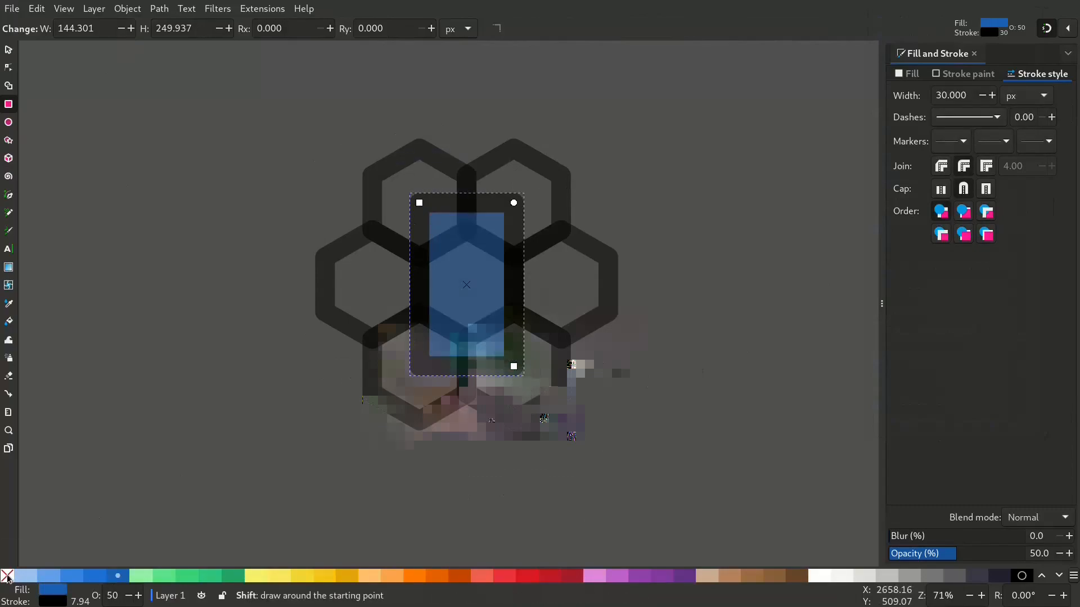
shift+click(7, 577)
key(s)
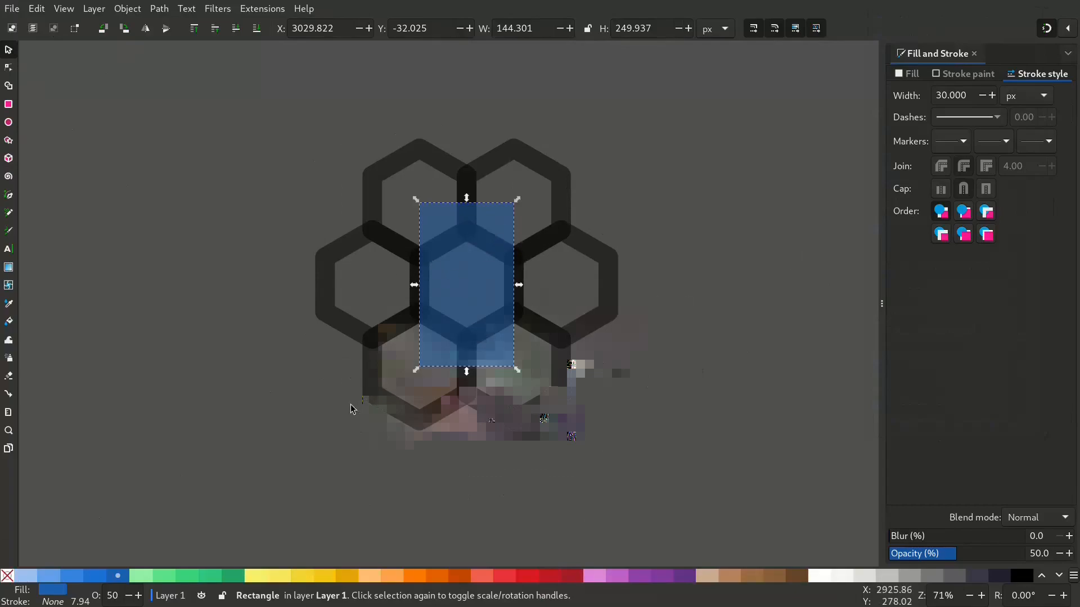
Convert the strokes of all seven hexagons to paths, leaving out the rectangle, and unite them into one honeycomb shape.
drag(267, 463, 724, 78)
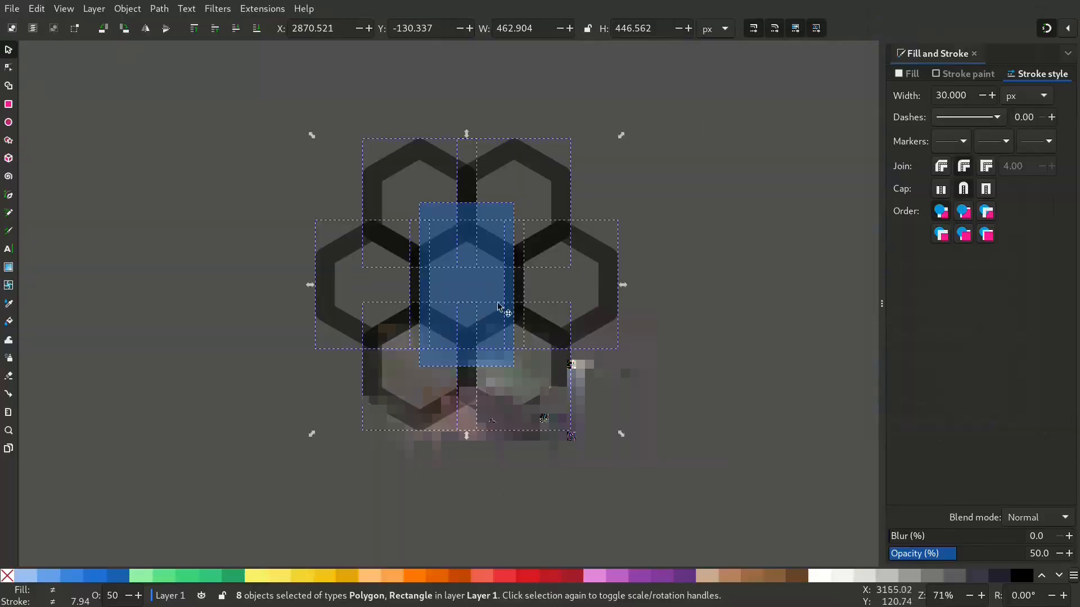
key(shift)
shift+click(465, 290)
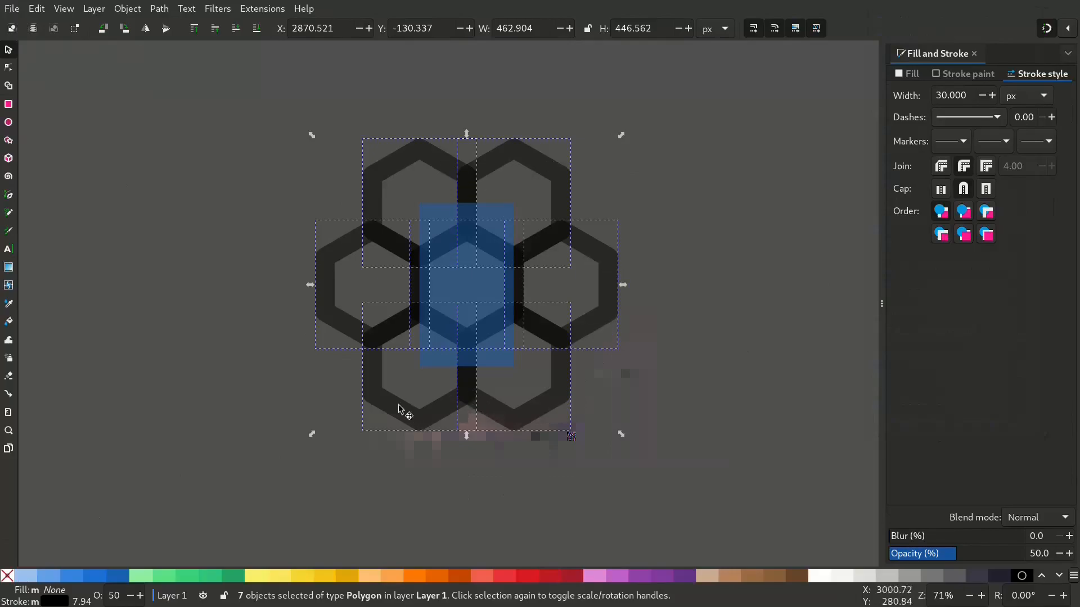
click(157, 10)
click(164, 24)
click(160, 12)
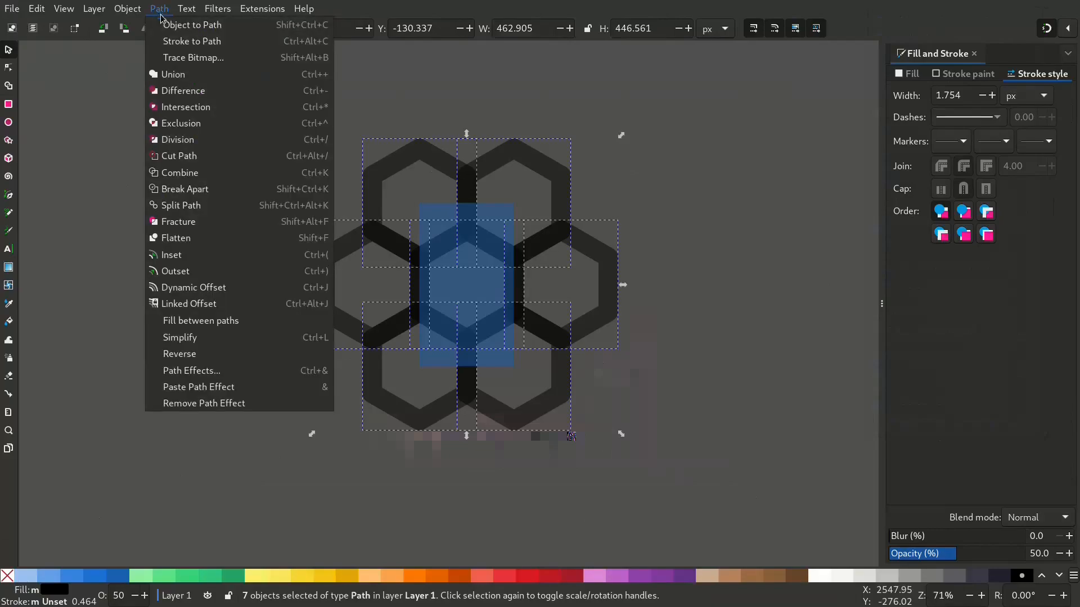
click(176, 81)
click(591, 242)
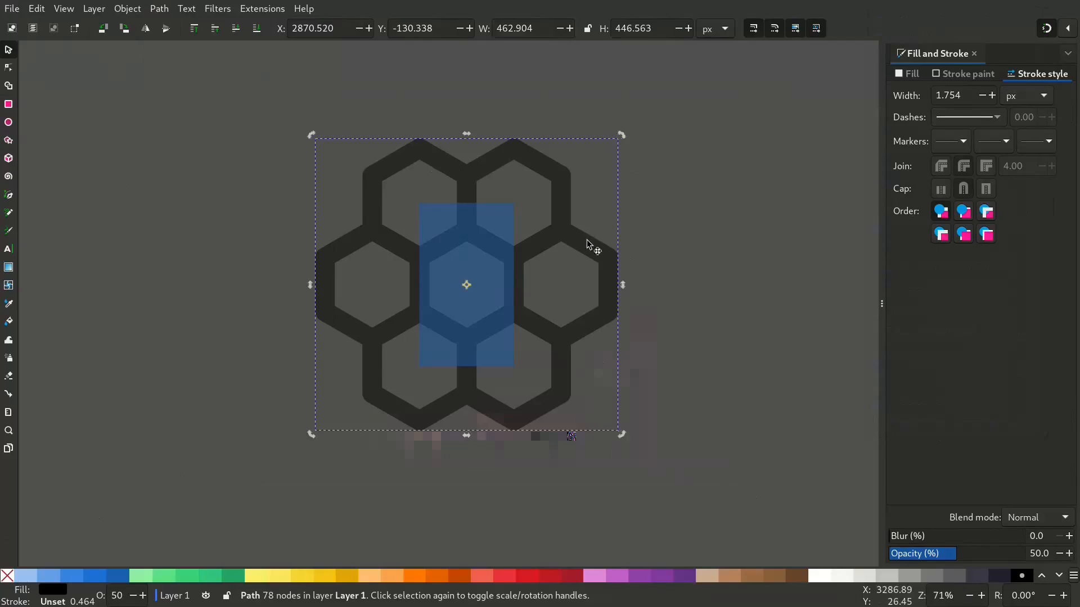
Convert the blue rectangle over the honeycomb to a path.
key(n)
click(499, 310)
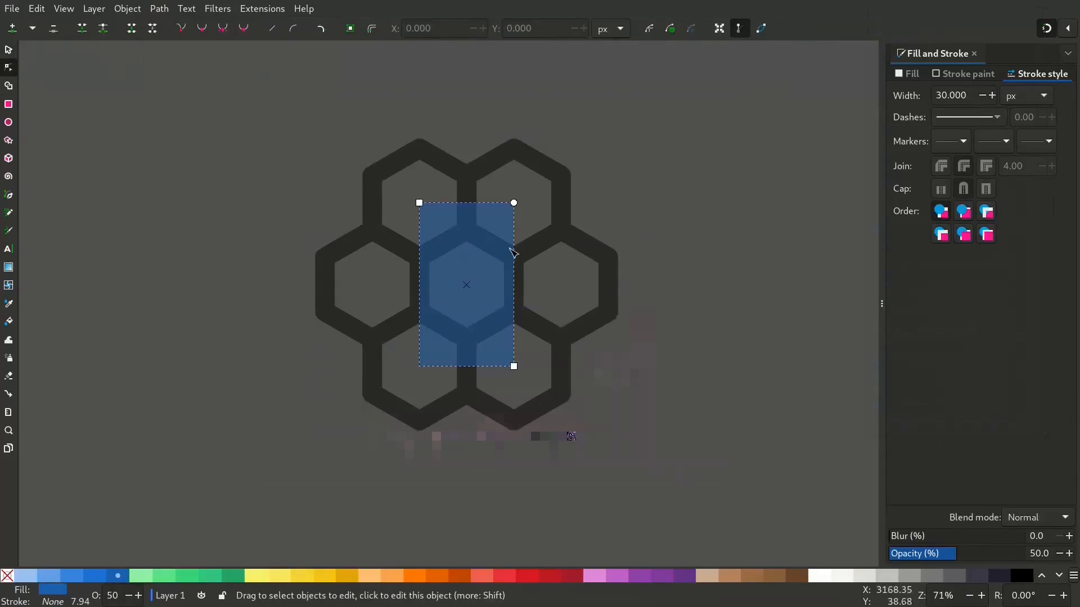
click(153, 10)
click(169, 27)
Intersect the rectangle with the honeycomb shape to cut out a single repeatable tile.
key(s)
shift+click(368, 232)
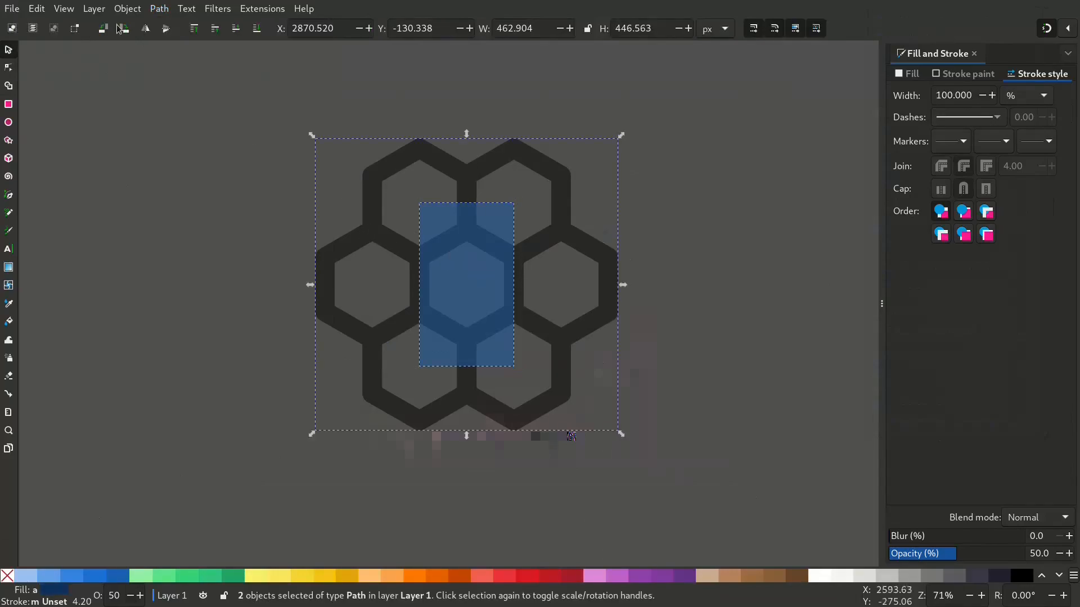
click(158, 9)
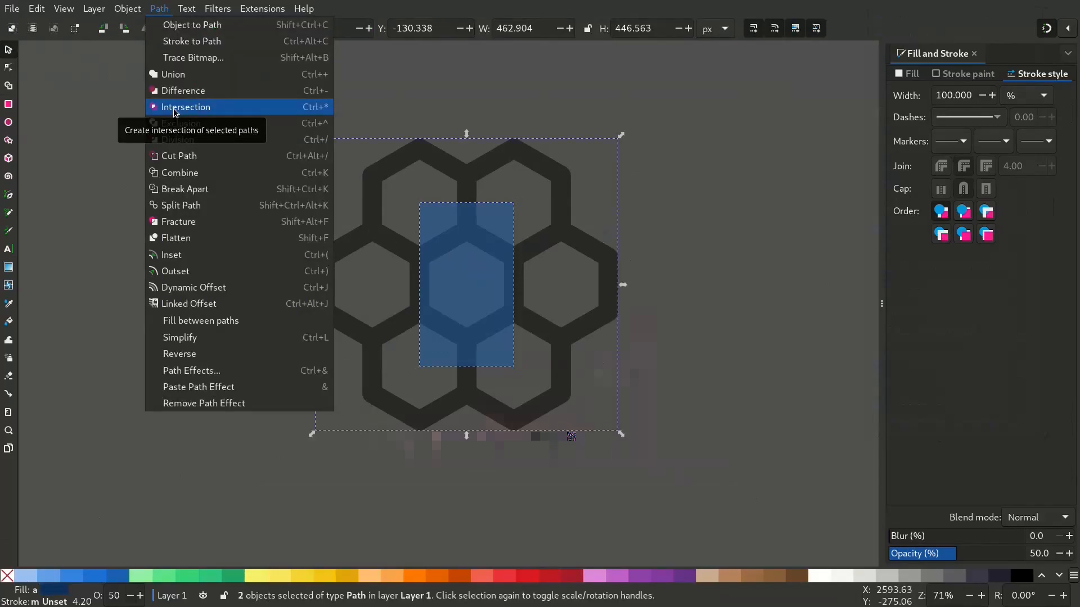
click(174, 108)
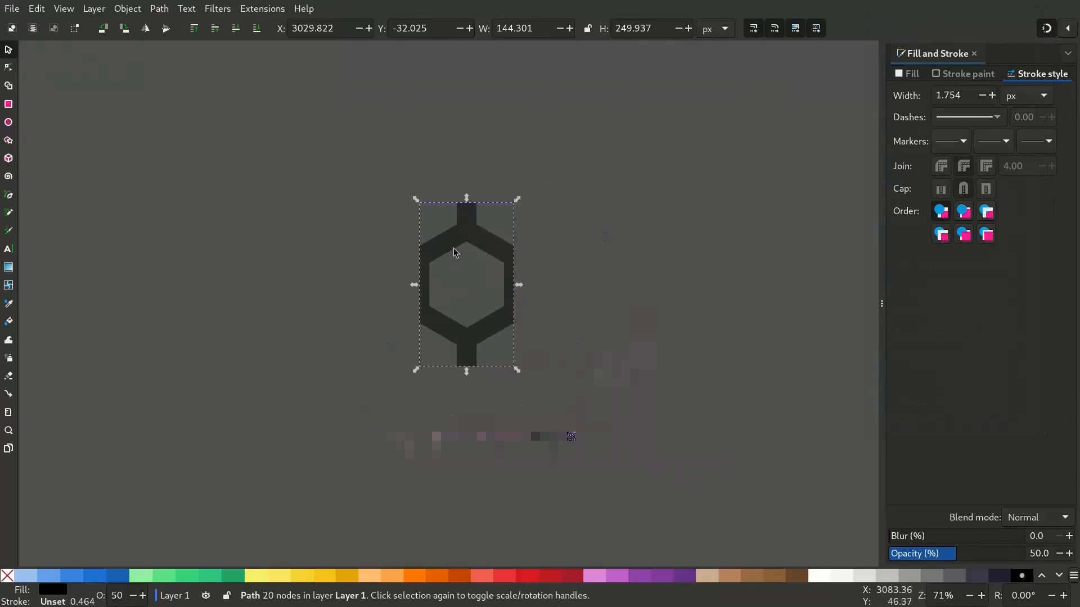
Convert the honeycomb tile to a pattern.
click(136, 10)
mouse_move(158, 208)
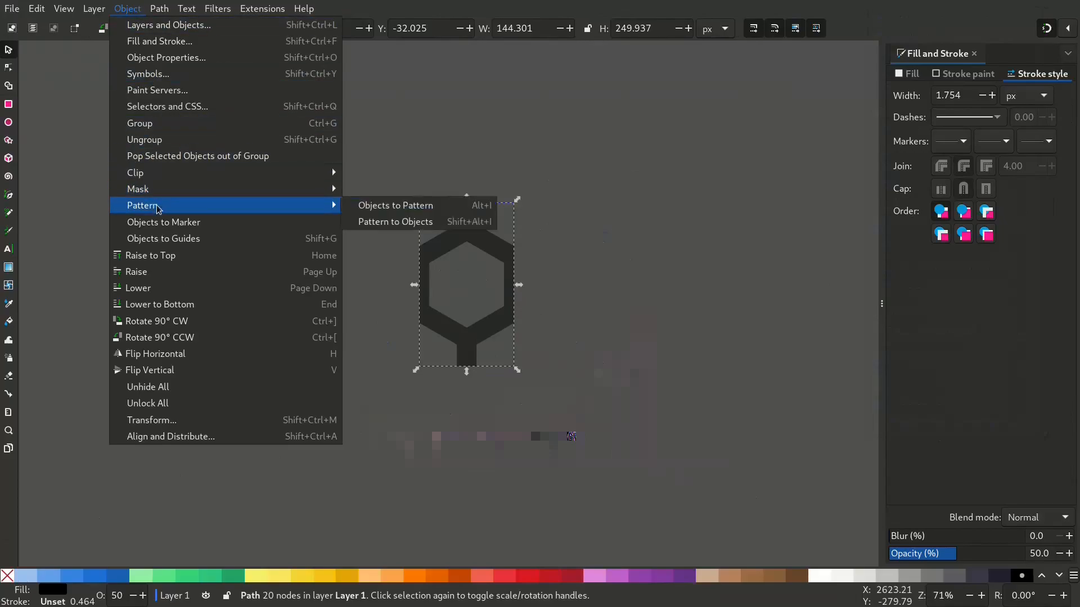
click(476, 211)
Enlarge the pattern-filled rectangle to about 821 × 582 px so the honeycomb tile repeats across it.
key(r)
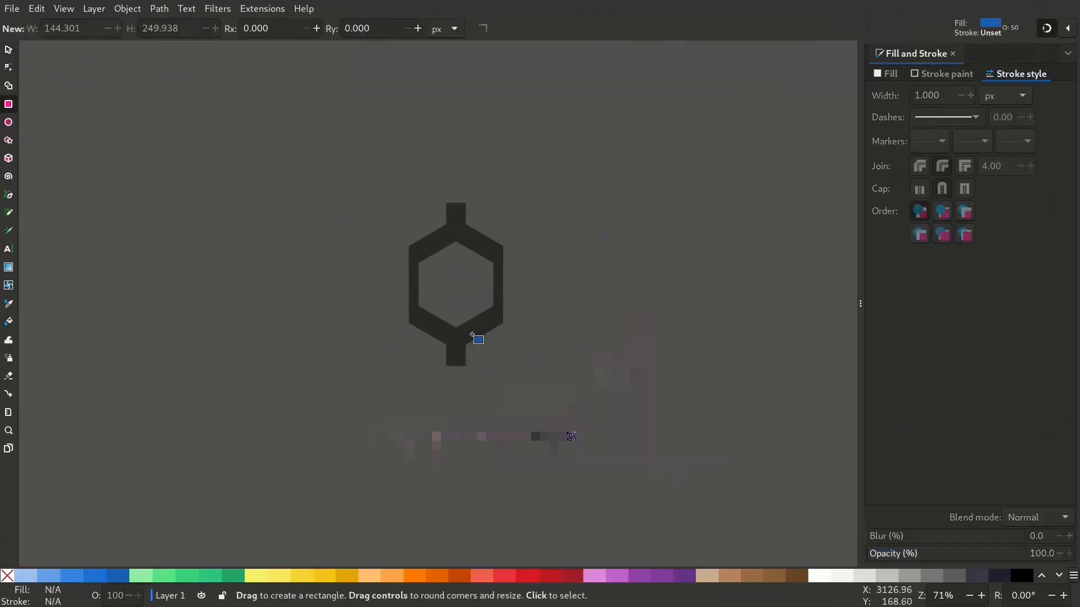
drag(508, 368, 436, 295)
drag(503, 366, 748, 486)
scroll(610, 378, down, 3)
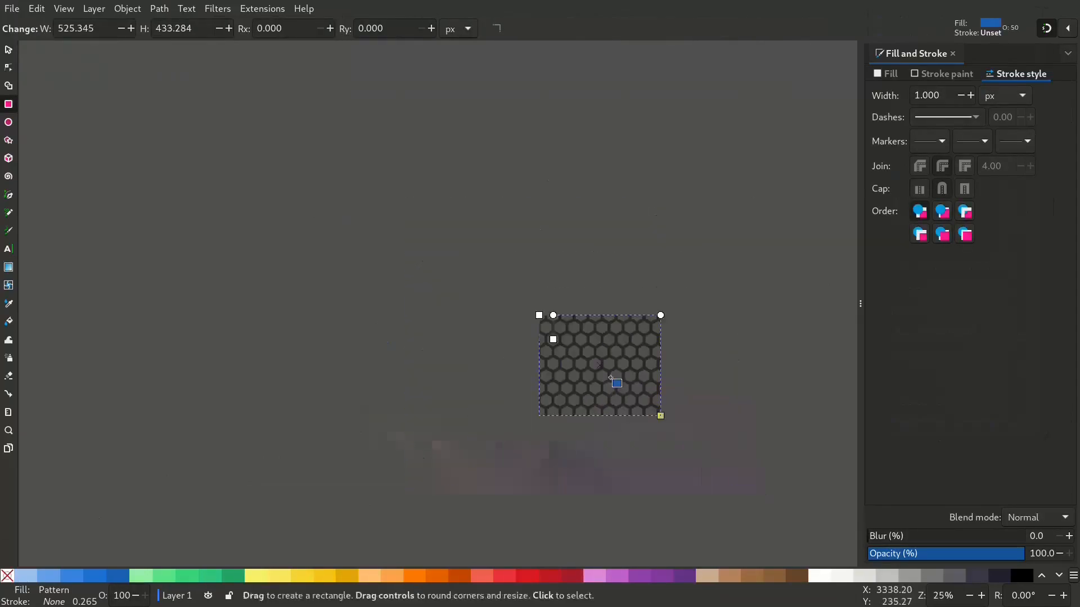
drag(612, 378, 470, 328)
scroll(470, 326, up, 2)
drag(565, 405, 702, 474)
drag(350, 205, 342, 223)
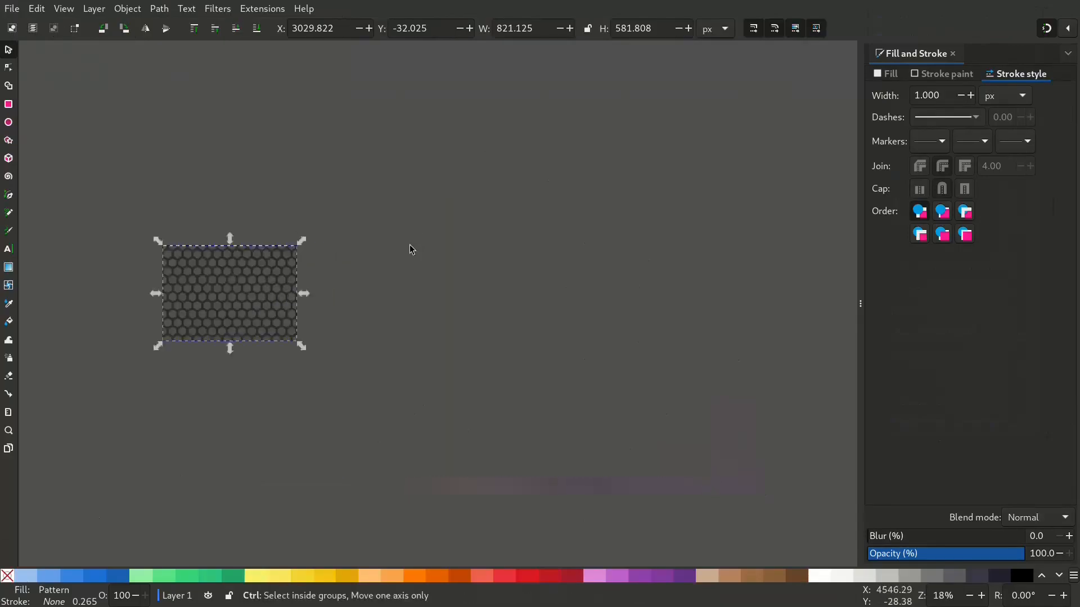
drag(376, 241, 335, 233)
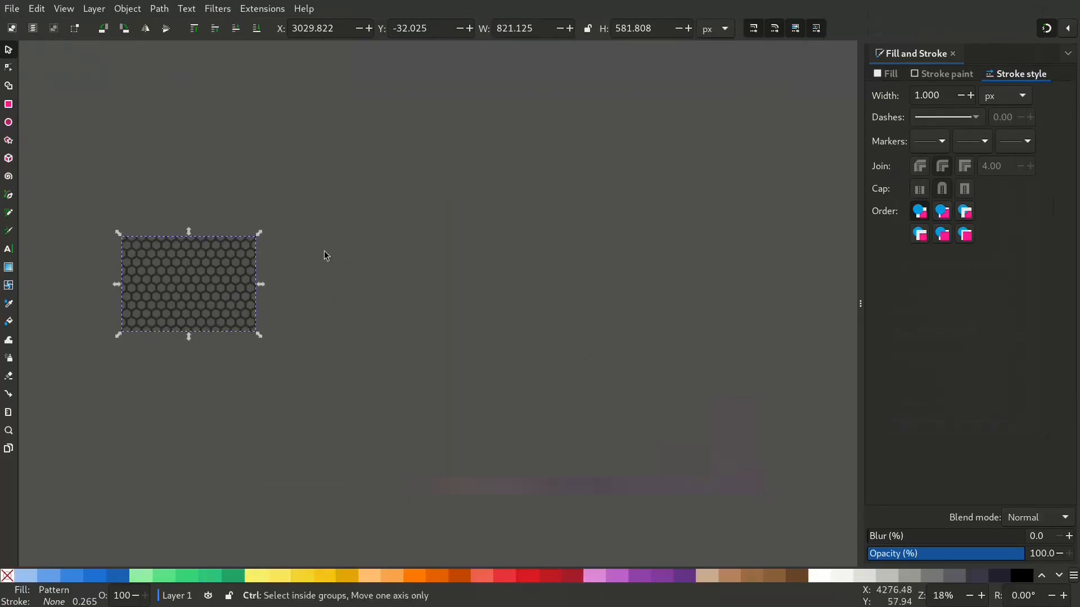
Draw a large rectangle of about 3243 × 1641 px beside the pattern and fully round its corners into a pill.
key(r)
drag(312, 196, 842, 463)
scroll(821, 462, right, 3)
scroll(821, 462, down, 1)
drag(772, 180, 757, 439)
Fill the pill with black and raise its opacity to 100%.
click(8, 51)
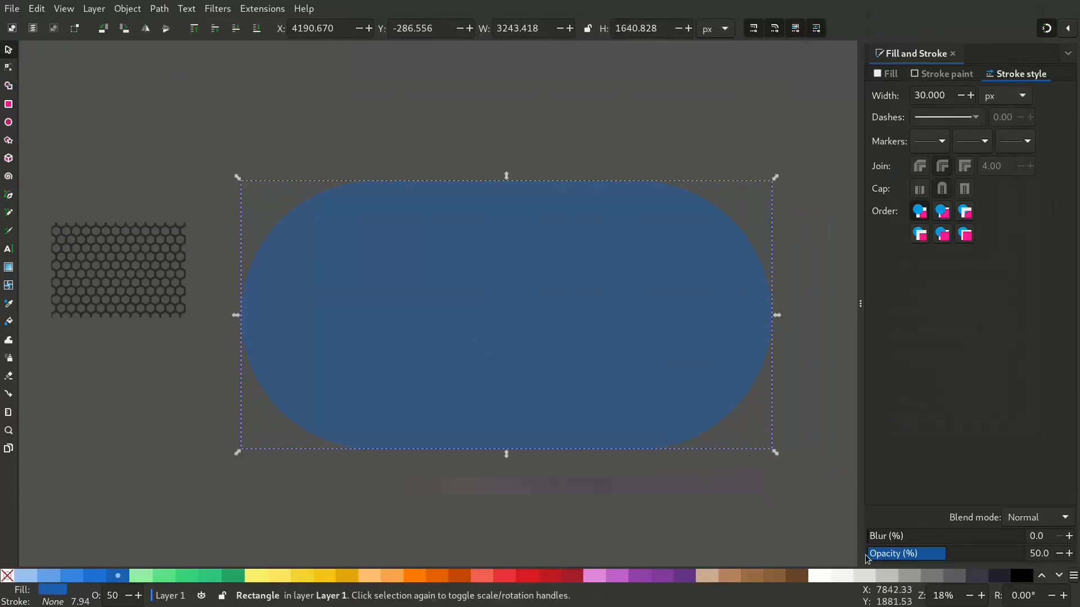
click(1019, 580)
drag(946, 554, 1076, 557)
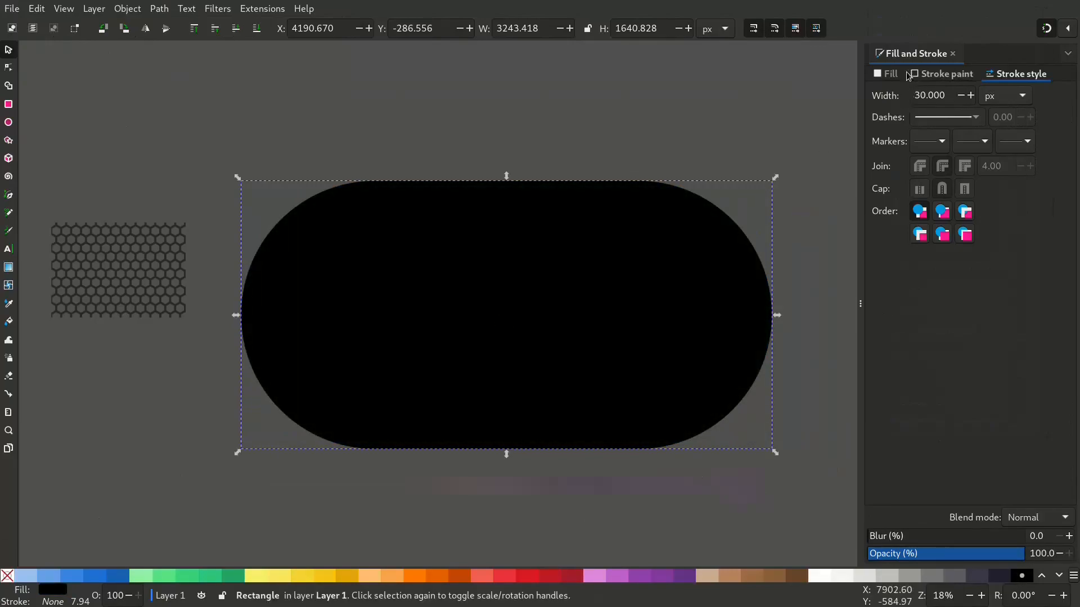
Give the pill a linear gradient fill and orient the gradient vertically from top to bottom.
click(889, 74)
click(906, 92)
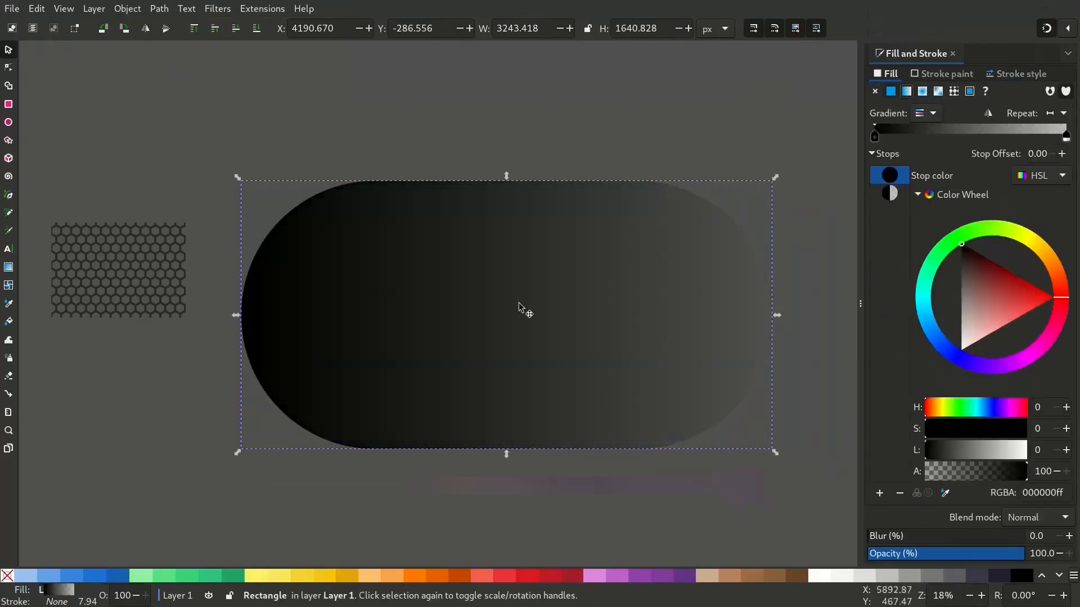
key(g)
drag(242, 315, 519, 210)
drag(771, 315, 517, 449)
Make the gradient's transparent end stop a dark grey with 20 lightness and 100 alpha.
click(960, 264)
click(517, 449)
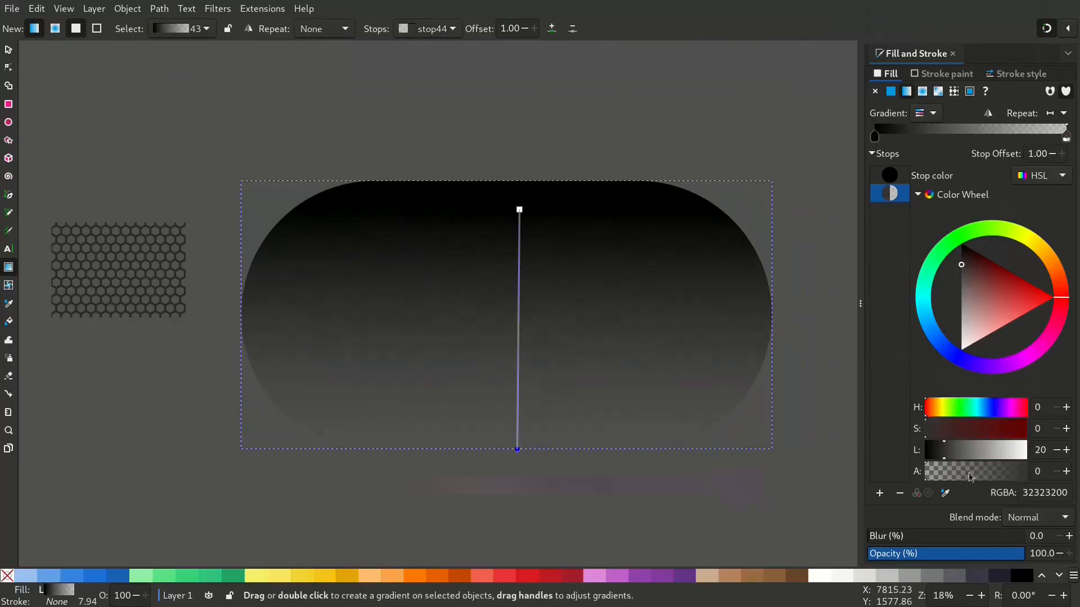
drag(965, 472, 1036, 471)
Reverse the pill's vertical gradient so black sits at the lower edge and dark grey at the upper edge.
drag(519, 210, 535, 439)
mouse_move(516, 448)
mouse_down()
mouse_move(533, 202)
mouse_move(536, 449)
mouse_up()
drag(537, 209, 536, 200)
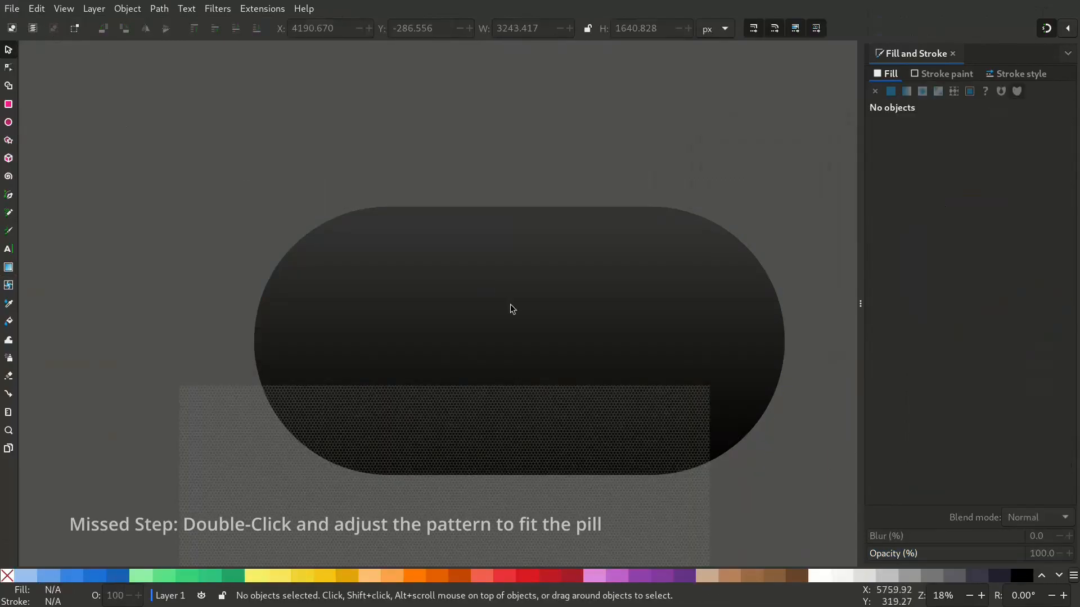
Duplicate the pill and change the copy's grey gradient stop to red (c22525).
click(511, 305)
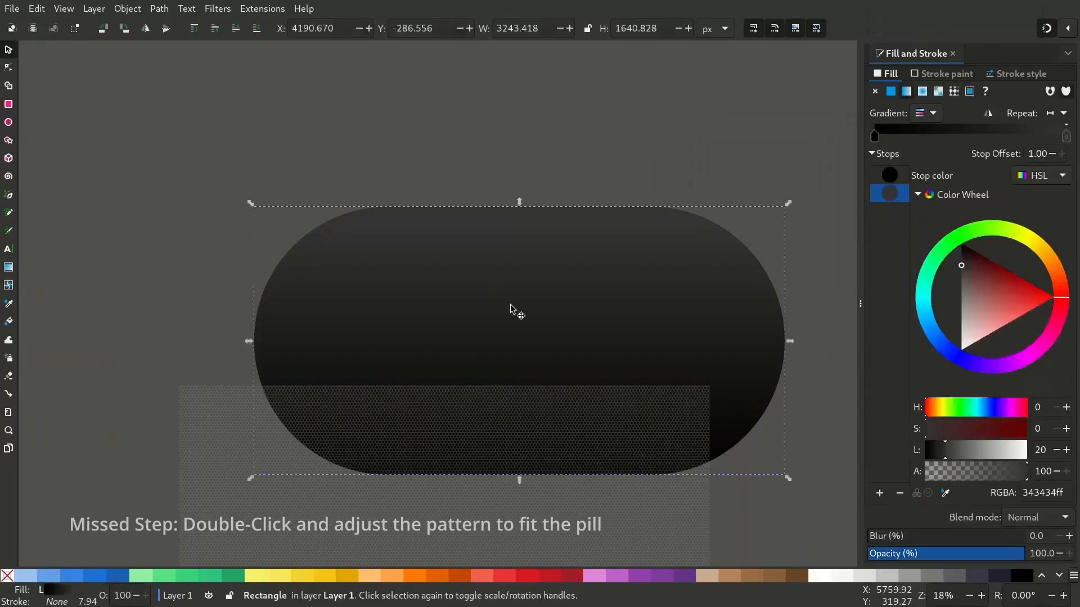
key(ctrl+d)
drag(1034, 321, 1018, 292)
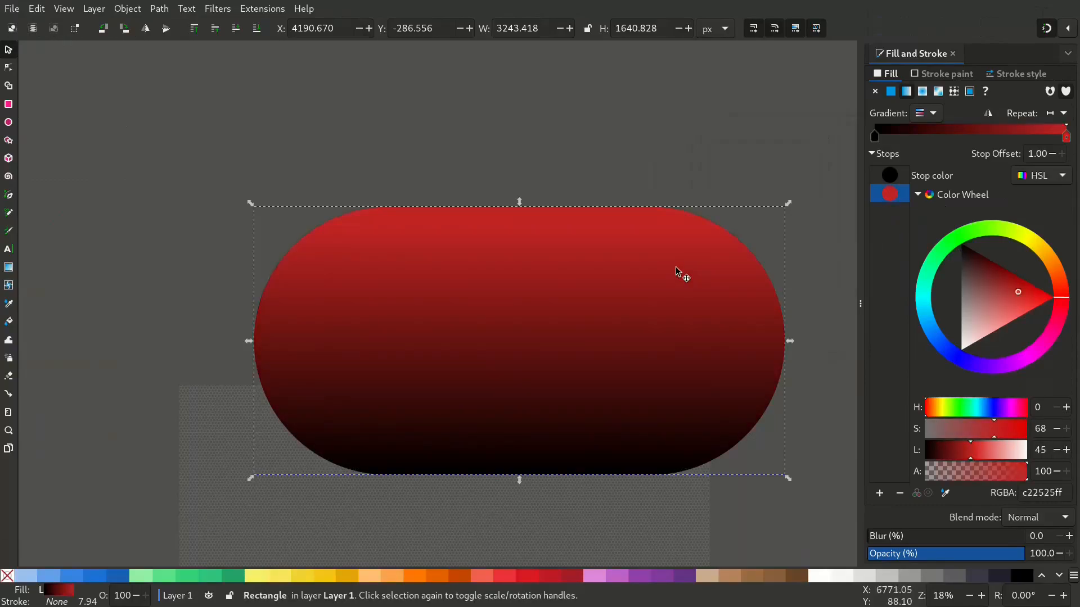
Undo the pill copy's red gradient edits and give it a flat dark red fill (9f1e1e).
drag(669, 287, 656, 417)
key(ctrl+z)
key(ctrl+z)
key(ctrl+z)
key(ctrl+z)
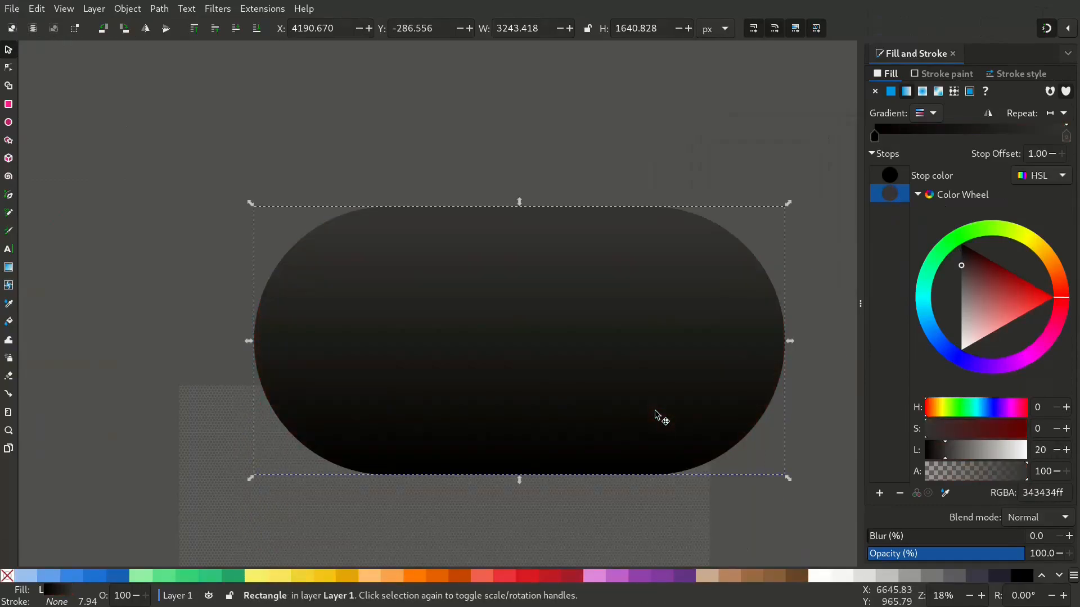
click(892, 91)
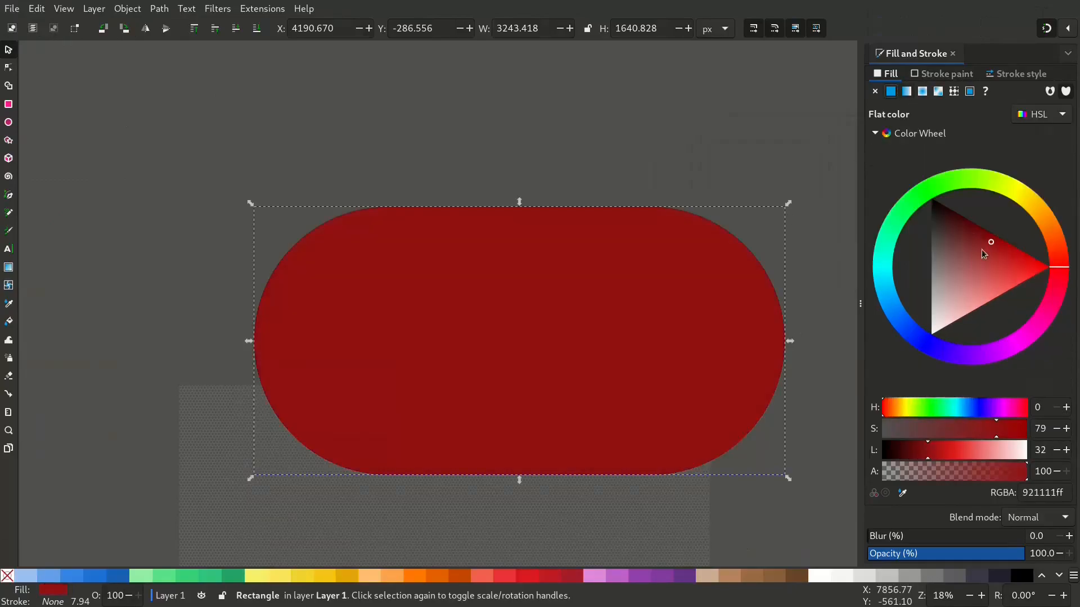
click(991, 248)
click(181, 188)
Move the honeycomb pattern rectangle exactly over the red pill and raise it to the top of the stack.
scroll(282, 308, down, 2)
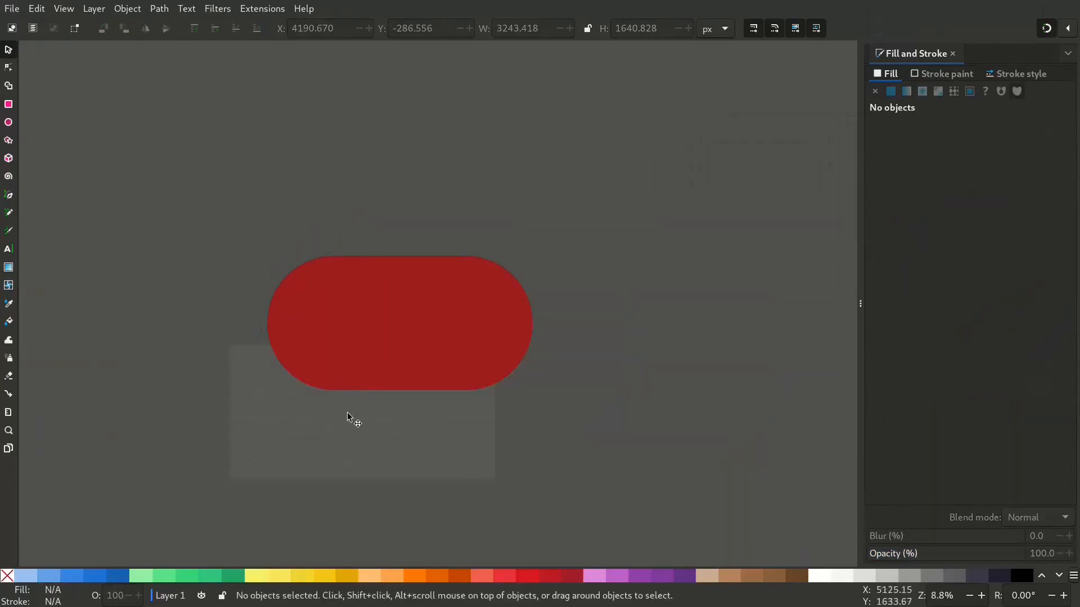
scroll(450, 444, left, 4)
drag(548, 477, 397, 375)
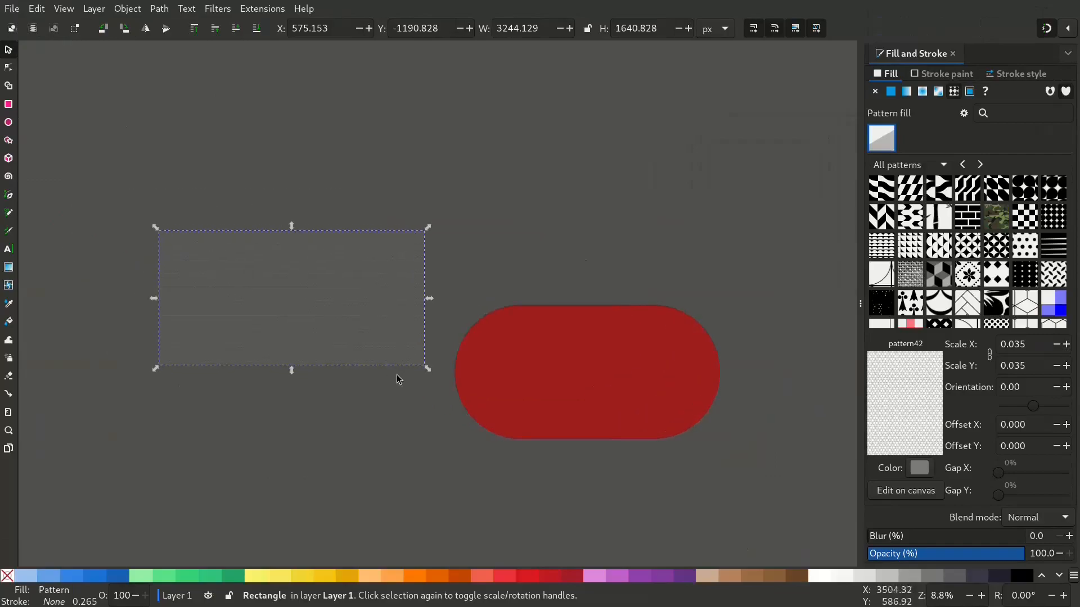
drag(306, 299, 616, 396)
click(196, 31)
drag(651, 437, 538, 411)
scroll(489, 407, up, 2)
drag(479, 381, 521, 405)
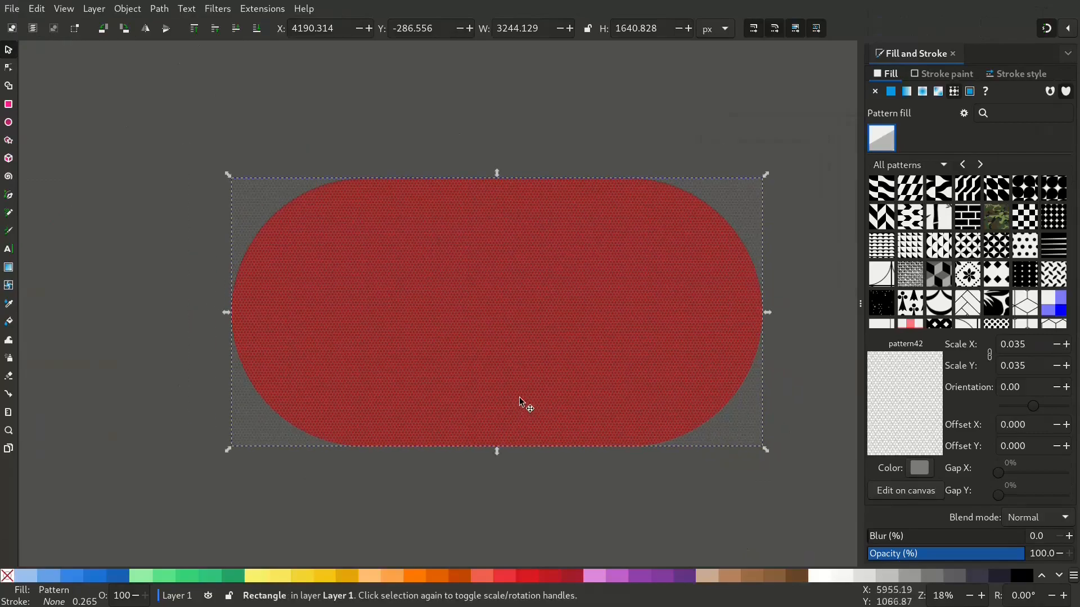
scroll(492, 322, down, 1)
alt+shift+click(422, 310)
key(Escape)
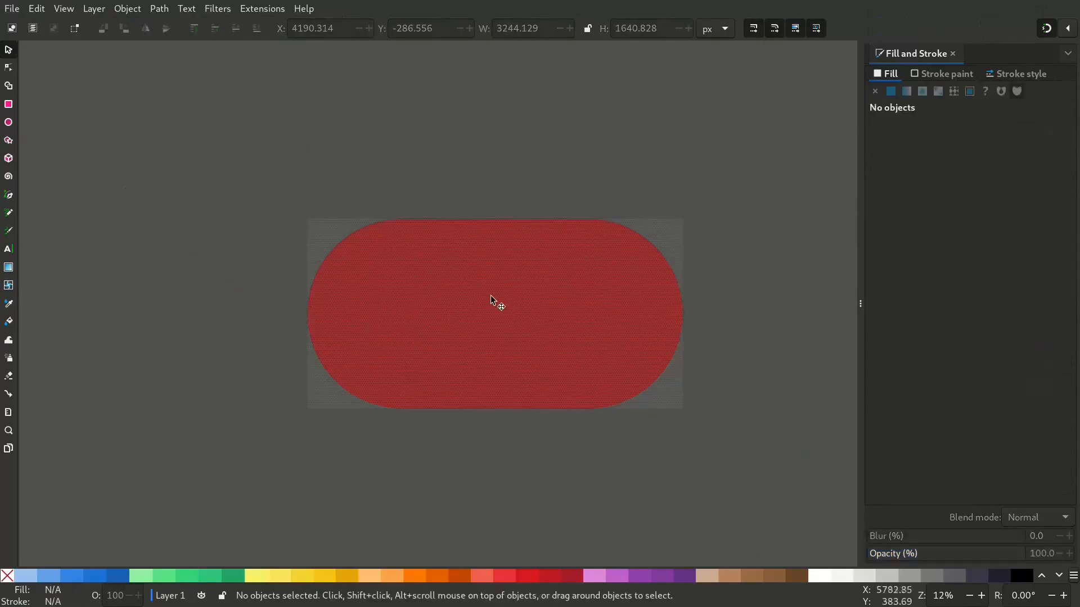
click(440, 333)
alt+click(440, 333)
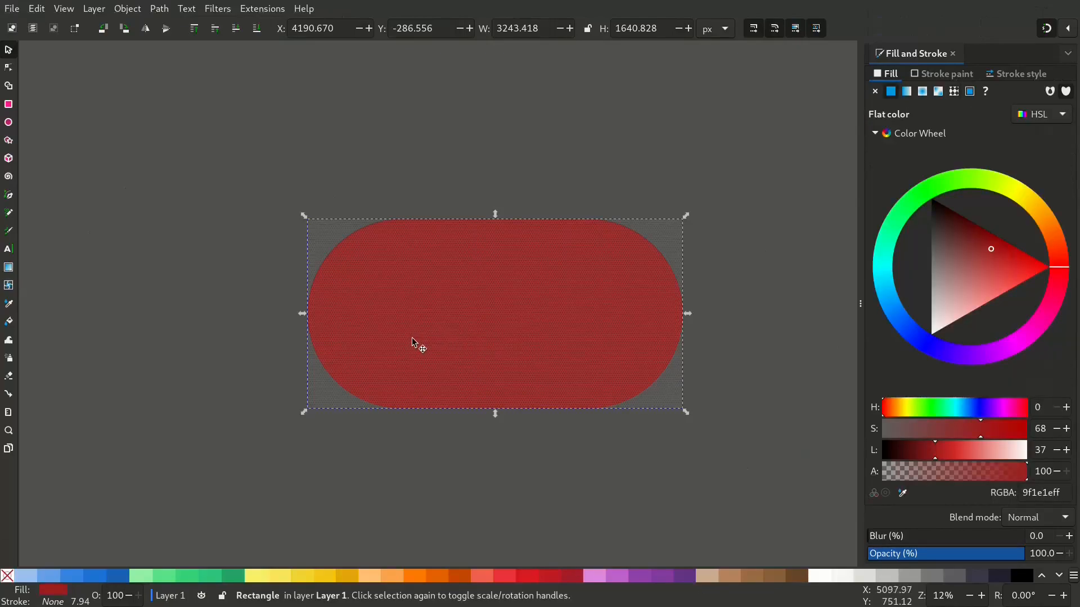
shift+double_click(403, 313)
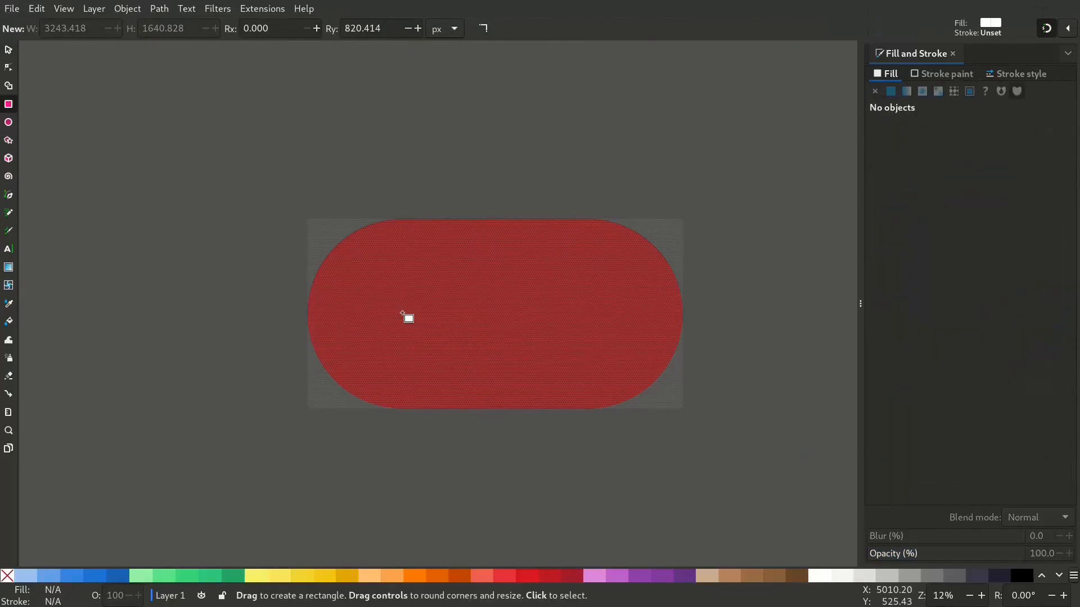
key(s)
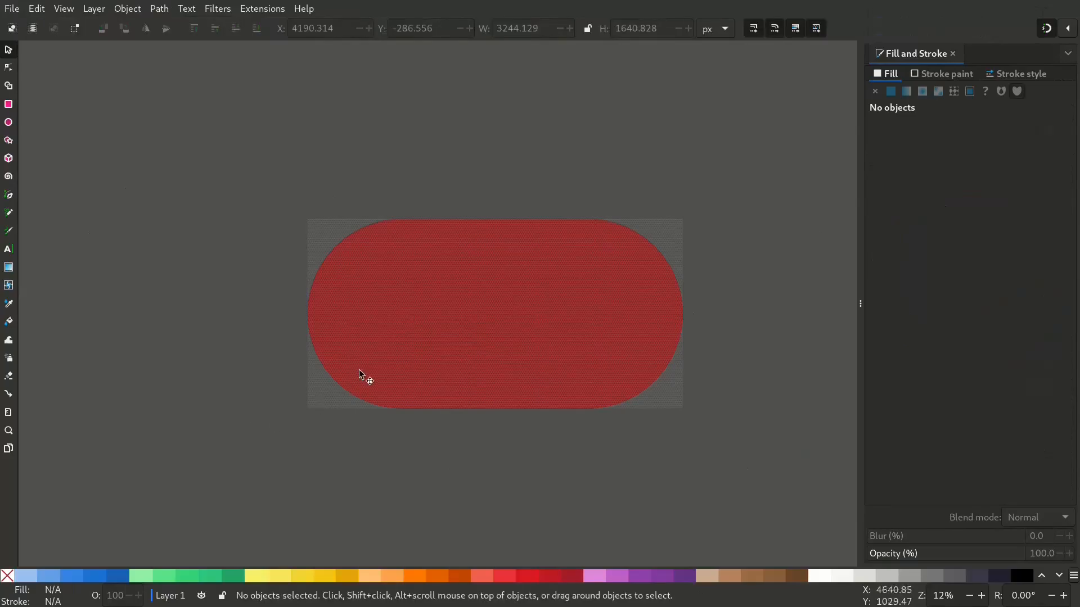
Select the red pill together with the honeycomb rectangle and set the rectangle as the pill's mask.
click(377, 323)
shift+click(385, 315)
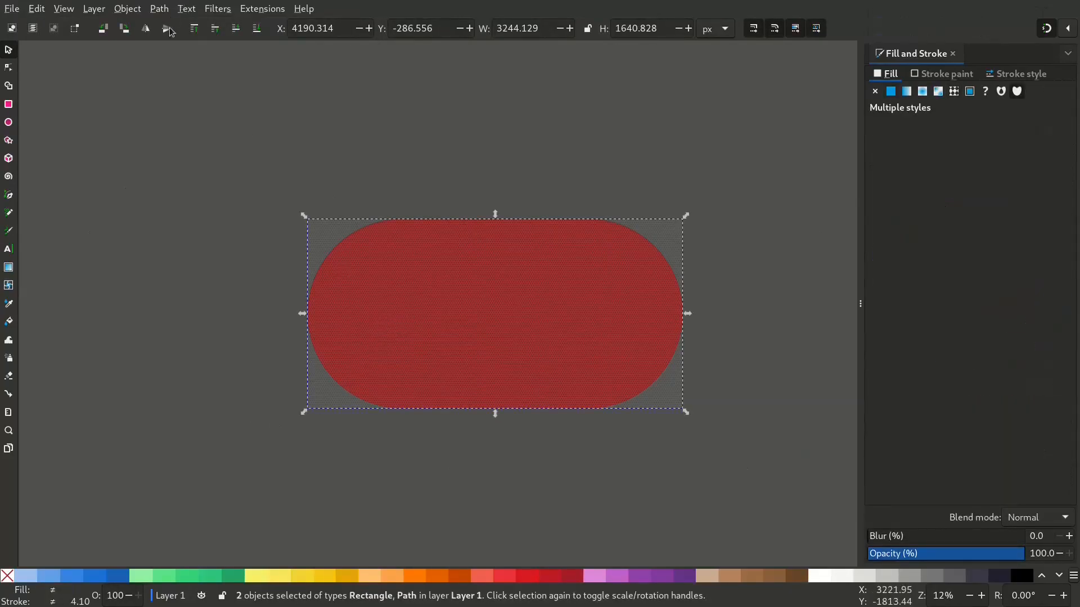
click(127, 8)
mouse_move(169, 188)
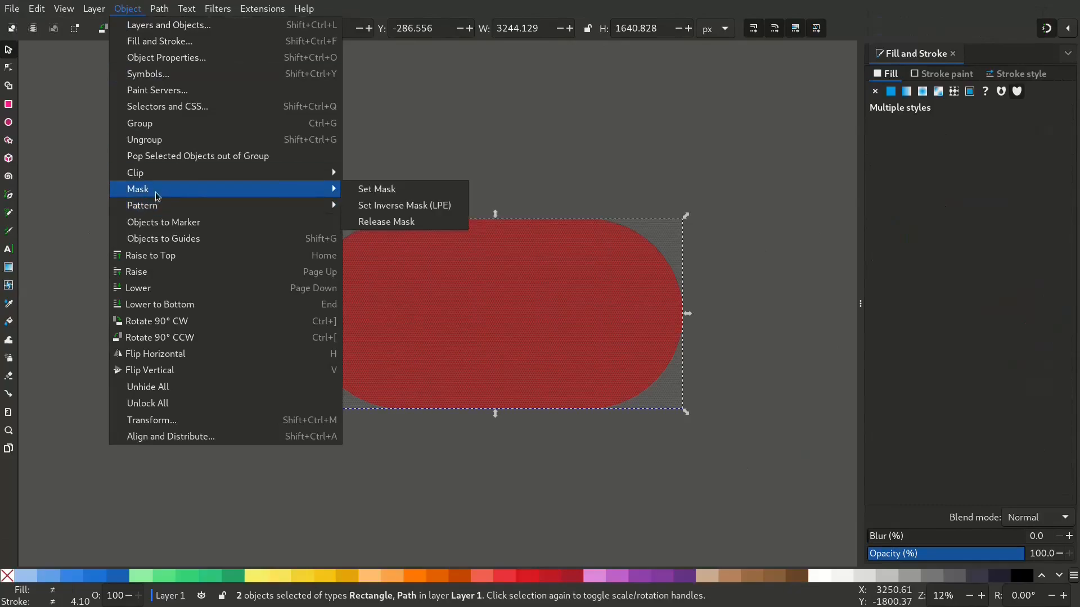
click(385, 188)
Recolour the honeycomb-masked pill from red to light grey (c6c6c6).
ctrl+scroll(506, 264, up, 4)
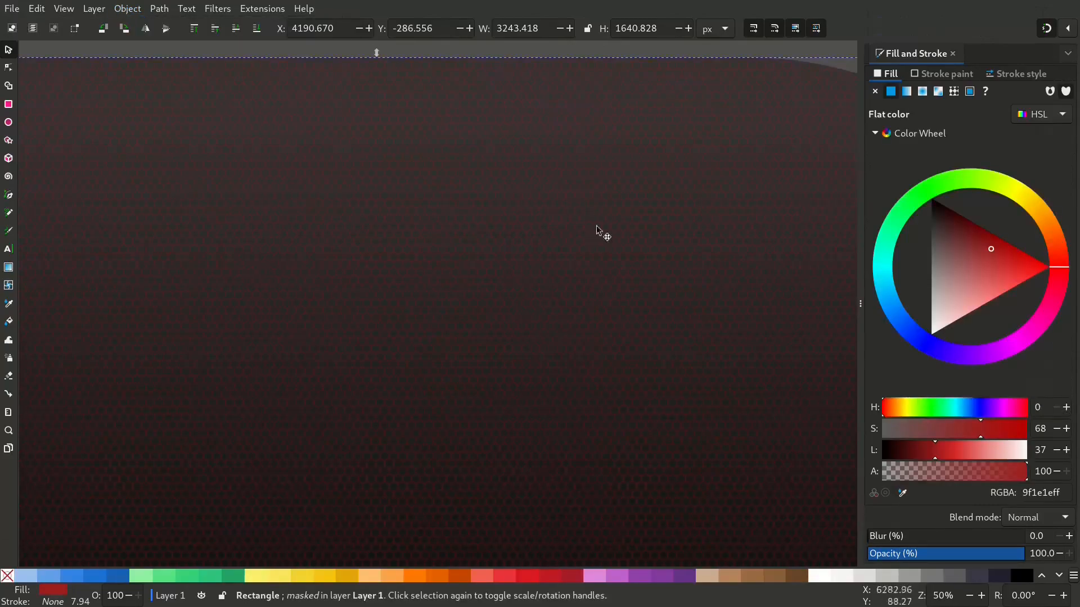
ctrl+scroll(588, 235, down, 2)
drag(539, 327, 564, 298)
key(ctrl+z)
mouse_move(954, 287)
mouse_down()
mouse_move(896, 316)
mouse_move(849, 287)
mouse_up()
ctrl+scroll(559, 260, down, 3)
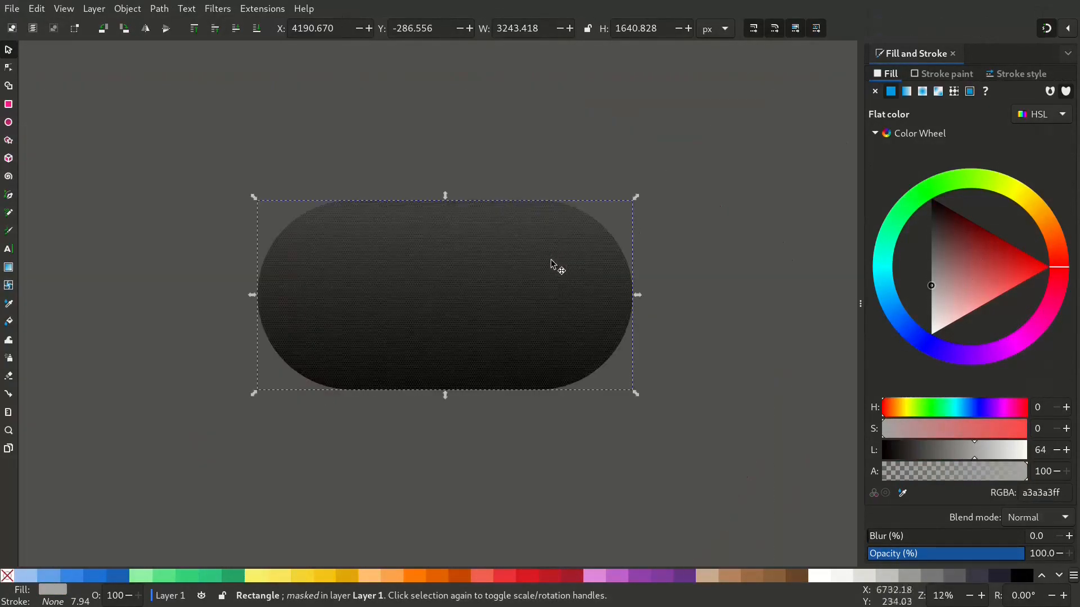
ctrl+scroll(631, 325, up, 1)
drag(935, 280, 905, 310)
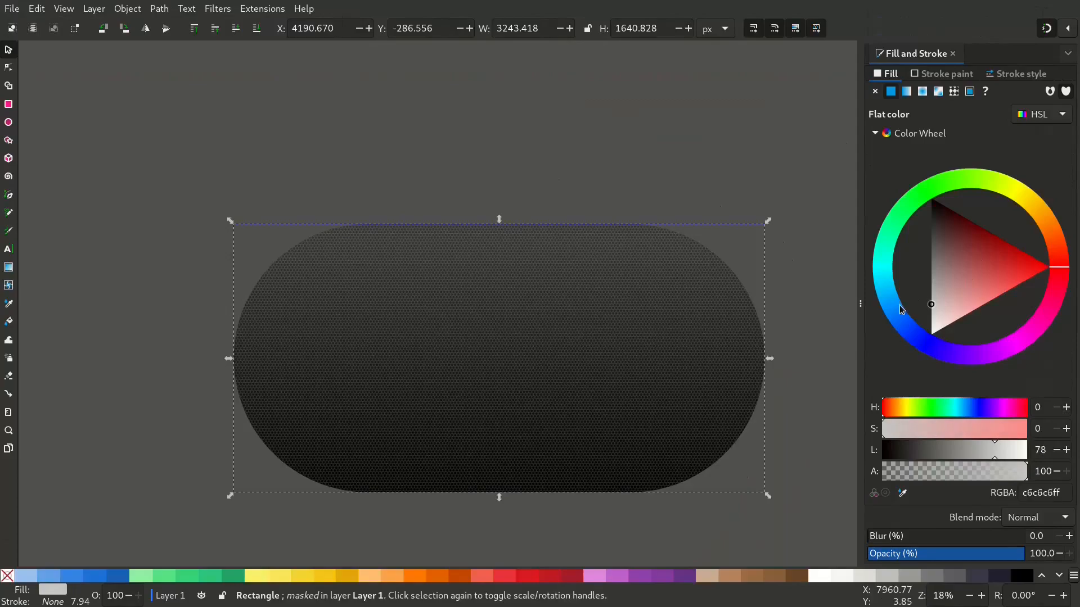
drag(900, 312, 899, 312)
ctrl+scroll(489, 325, down, 2)
drag(498, 332, 515, 278)
key(Escape)
Draw a sharp-cornered vertical band about 382 × 1641 px across the middle of the pill.
ctrl+scroll(507, 247, up, 2)
key(r)
drag(512, 158, 537, 426)
click(497, 28)
key(s)
drag(527, 337, 514, 340)
Fill the middle band with a vertical linear gradient running from dark grey at its upper edge to black at its lower edge.
drag(936, 290, 878, 196)
key(ctrl+z)
click(906, 91)
click(926, 114)
click(889, 172)
click(513, 331)
key(g)
drag(524, 292, 512, 158)
drag(499, 292, 511, 538)
Draw a badge rectangle about 184 × 96 px on the middle band and fill it with orange (ff7917).
scroll(512, 241, up, 2)
key(r)
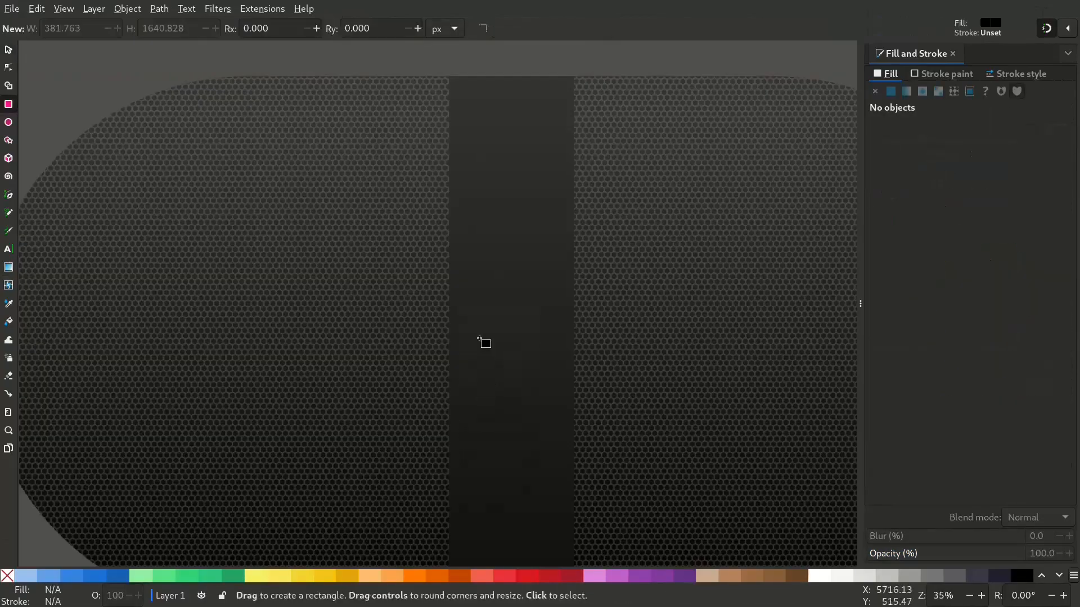
drag(475, 328, 550, 369)
click(437, 576)
click(1034, 243)
key(s)
scroll(503, 396, down, 4)
scroll(495, 430, up, 4)
Add the text "JBL" near the orange badge and colour it white.
key(t)
click(533, 216)
text(JBLs)
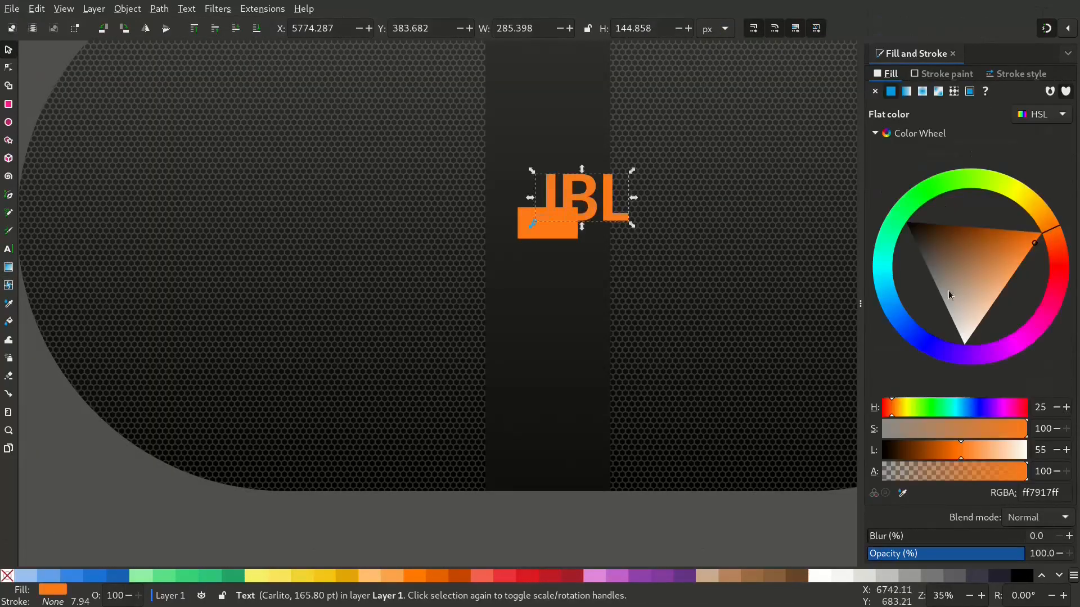
drag(939, 289, 964, 347)
Change the JBL text to a condensed font and fit it centred on the orange badge.
key(ctrl+shift+t)
click(884, 192)
scroll(884, 192, down, 10)
click(880, 442)
click(981, 241)
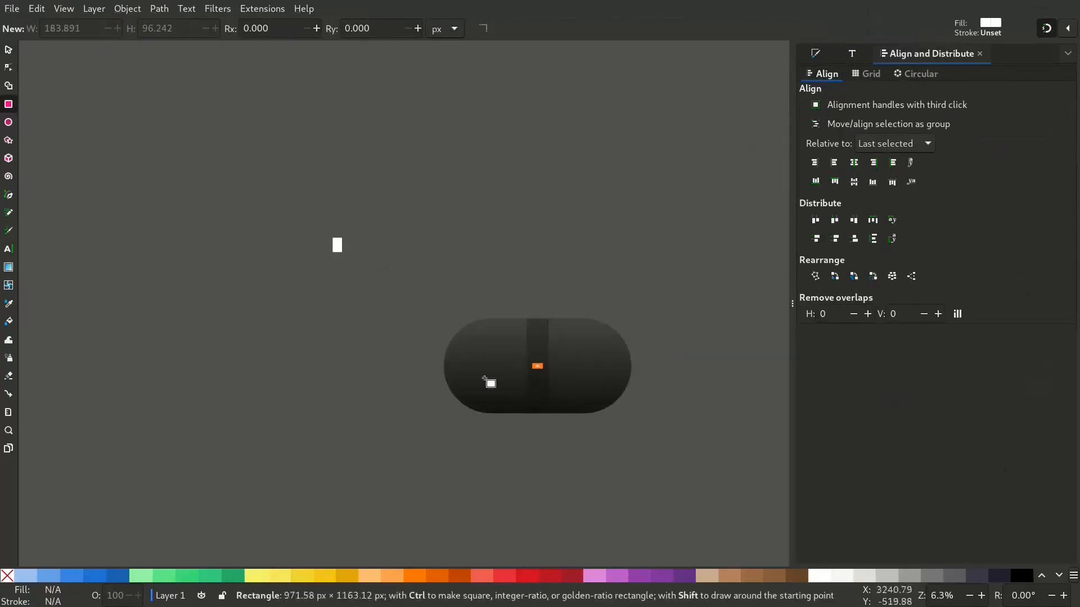
Draw a white background rectangle about 7238 × 4498 px around the speaker and send it behind everything.
drag(485, 379, 759, 507)
key(s)
key(End)
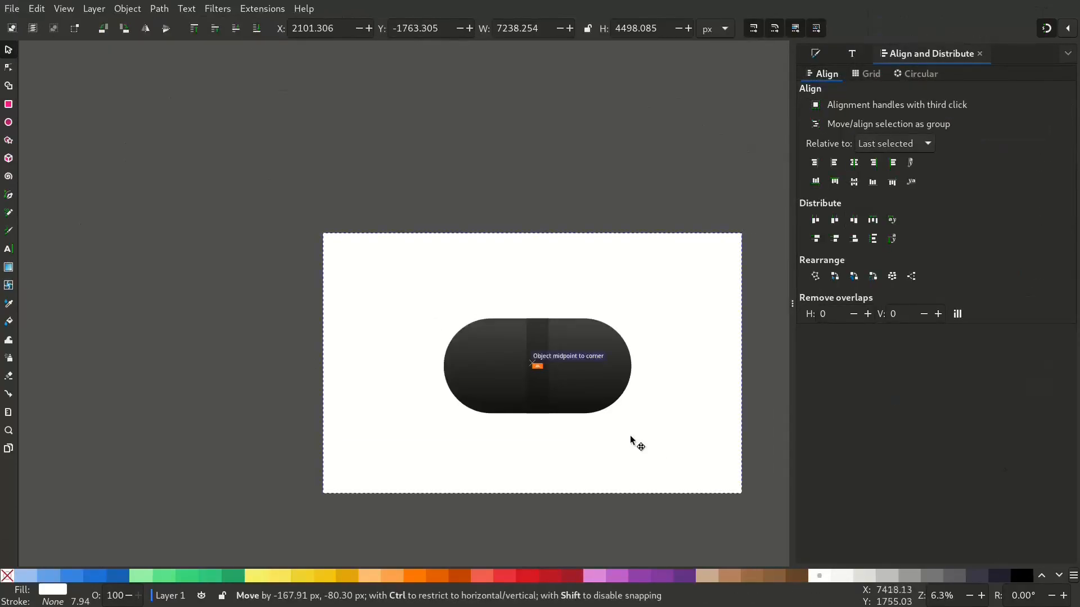
Draw a flat ellipse about 2693 × 351 px beneath the speaker and fill it with black.
scroll(641, 419, up, 3)
drag(227, 423, 667, 481)
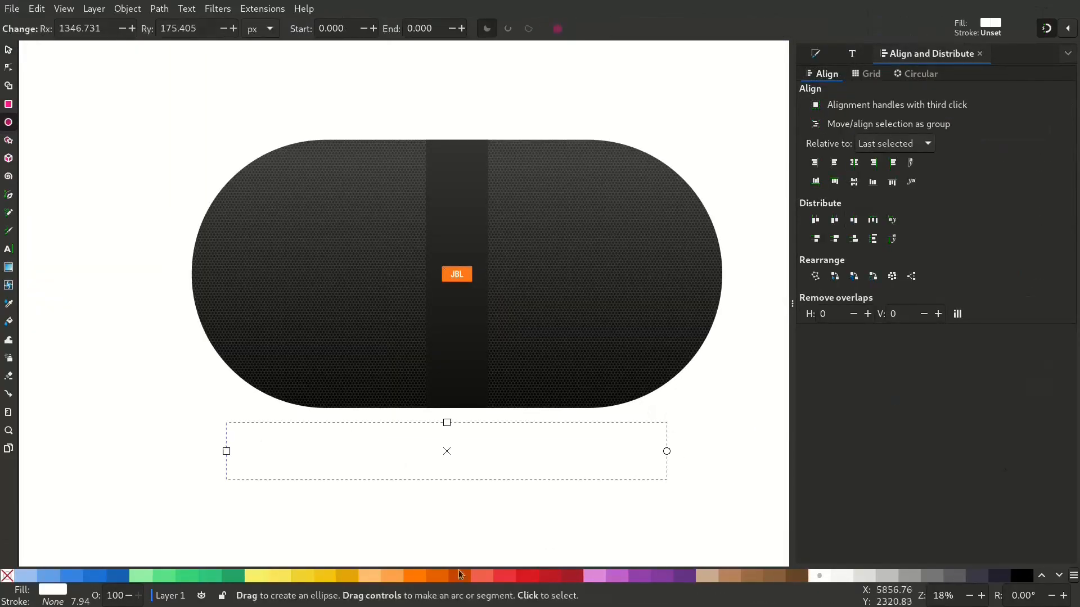
click(1021, 576)
Centre the black ellipse behind the speaker's lower edge, just above the background, and blur it by 52.7%.
key(s)
drag(439, 477, 449, 435)
click(256, 30)
click(215, 28)
drag(681, 440, 641, 435)
drag(456, 437, 457, 426)
key(ctrl+shift+f)
drag(807, 537, 913, 544)
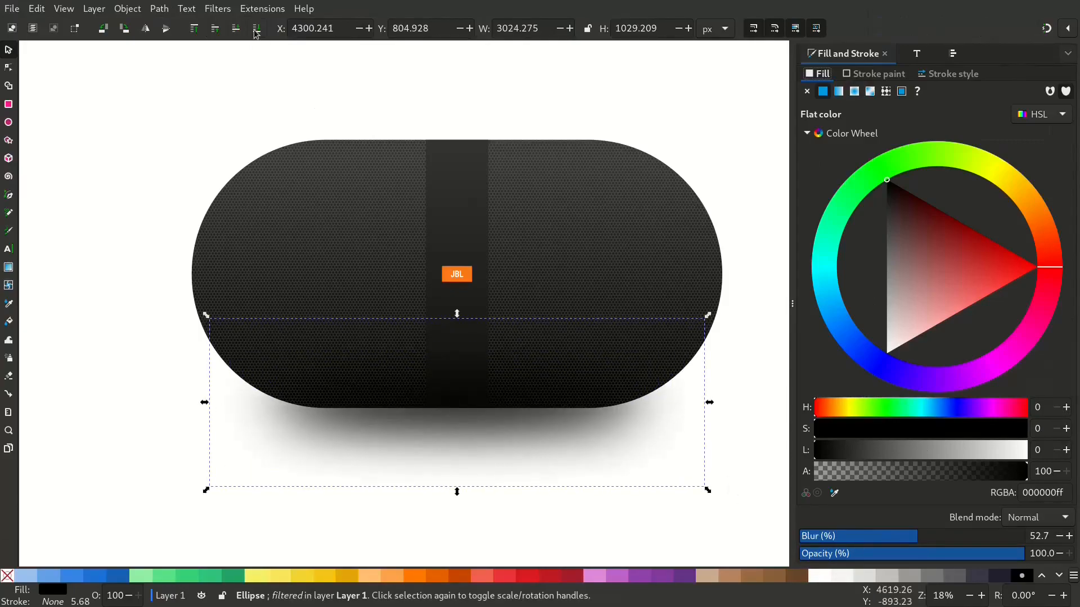
Give the smaller black shadow ellipse a 16.8% blur and tuck it up against the speaker's underside.
drag(831, 537, 835, 549)
click(890, 554)
key(ctrl+z)
scroll(465, 431, up, 3)
drag(443, 423, 443, 403)
scroll(443, 404, down, 3)
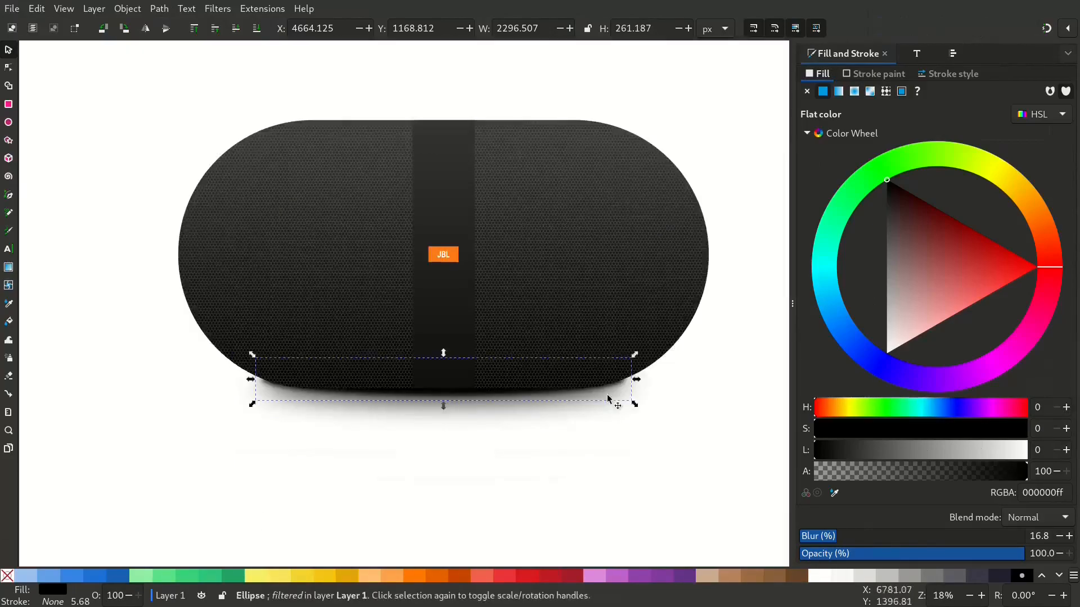
click(542, 449)
scroll(437, 441, down, 4)
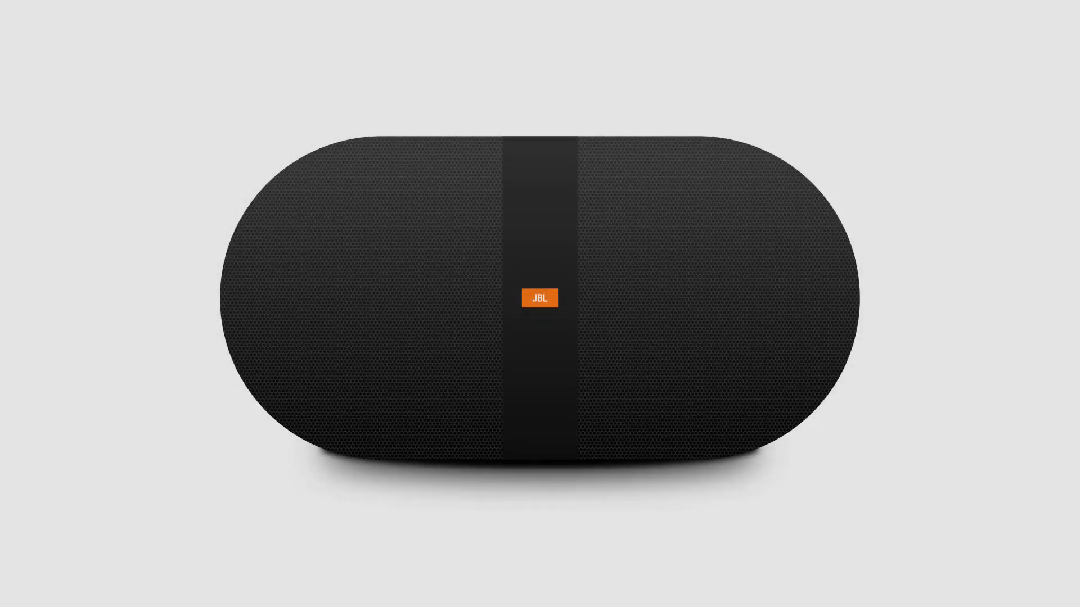